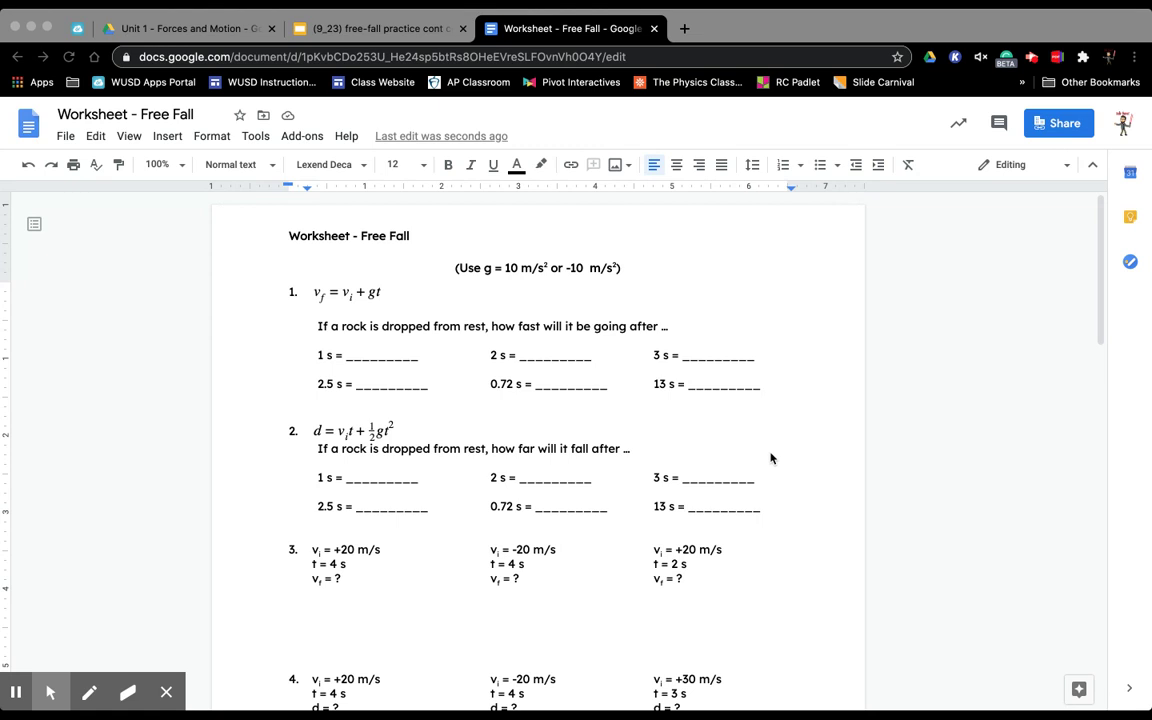
# Step: Under question 1's formula, write vf = (0 m/s) + (-10 m/s²)(1 s) = -10 m/s
pyautogui.click(367, 310)
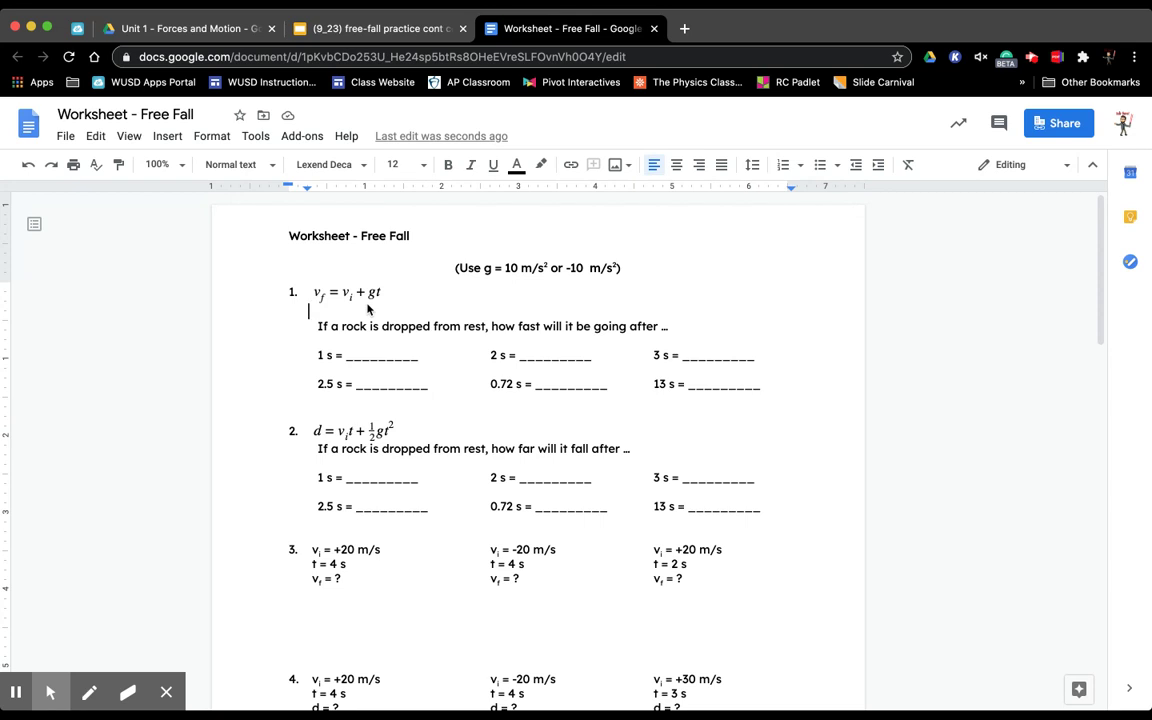
pyautogui.write('vf =')
pyautogui.write('(0 ')
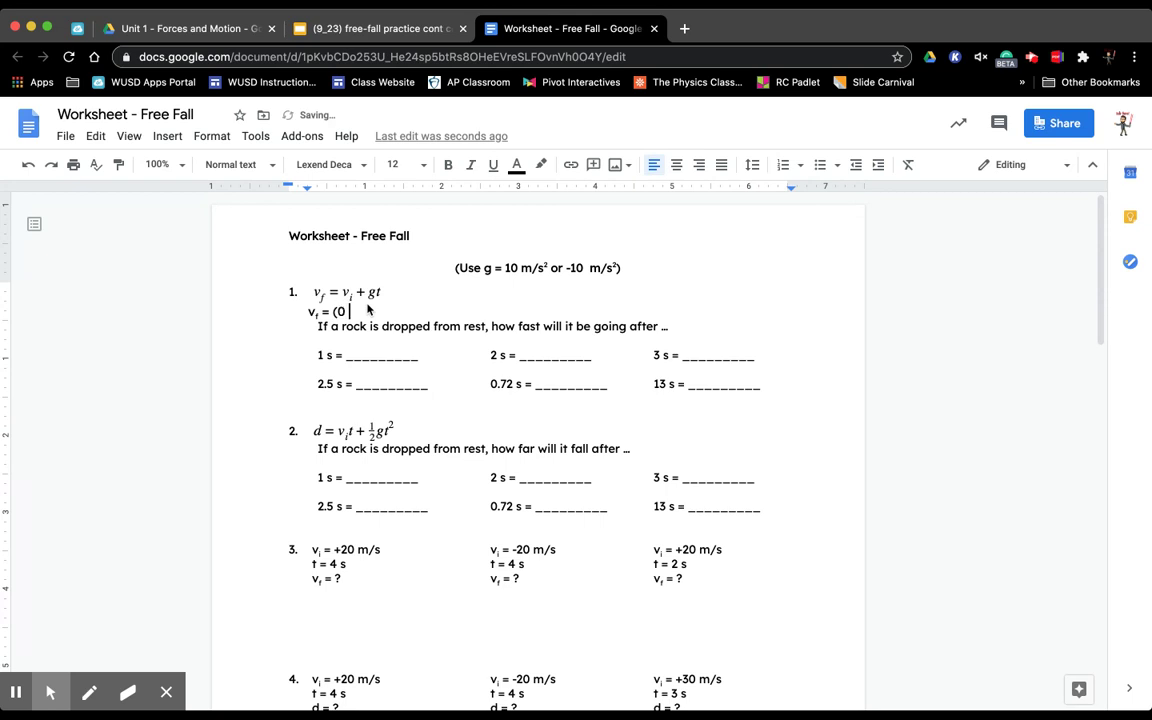
pyautogui.write('m/s) + (')
pyautogui.write('-10 m/s')
pyautogui.press('super+2')
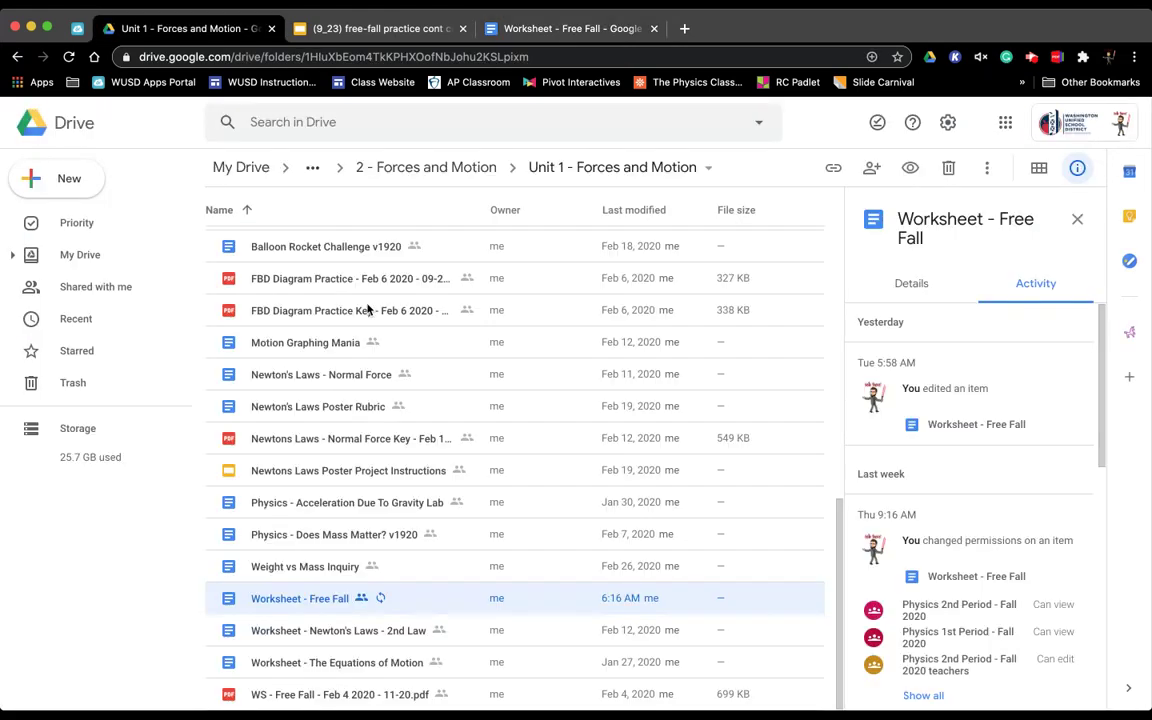
pyautogui.click(490, 28)
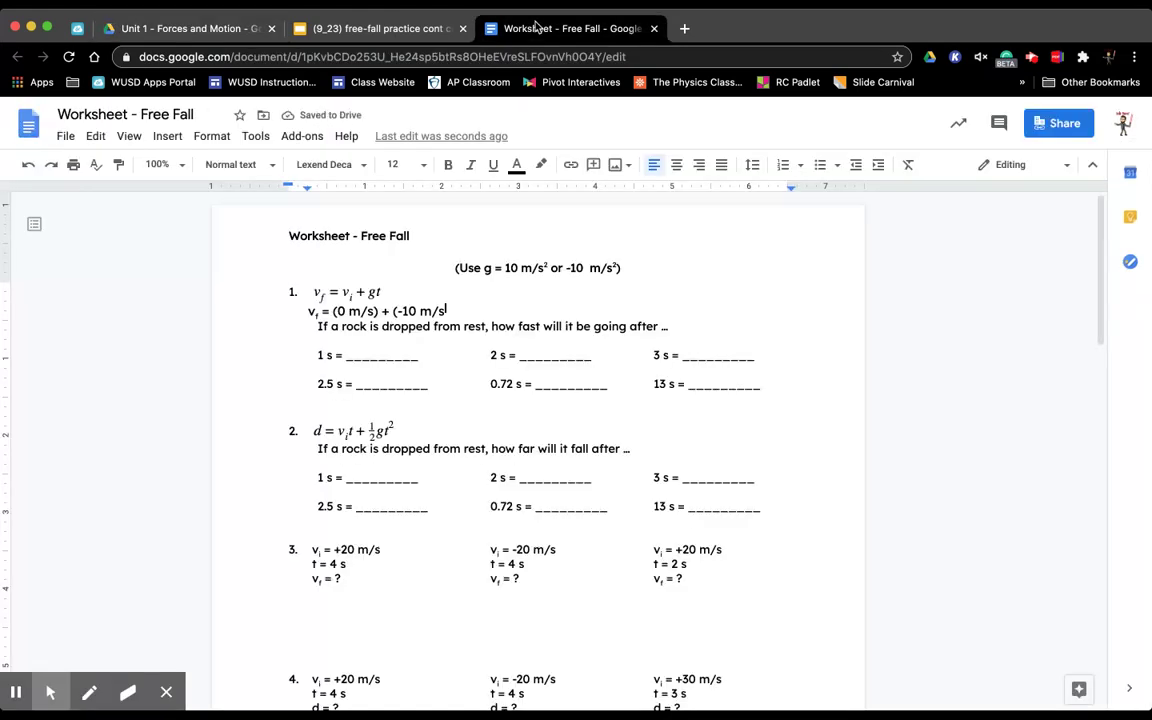
pyautogui.write(')(1)')
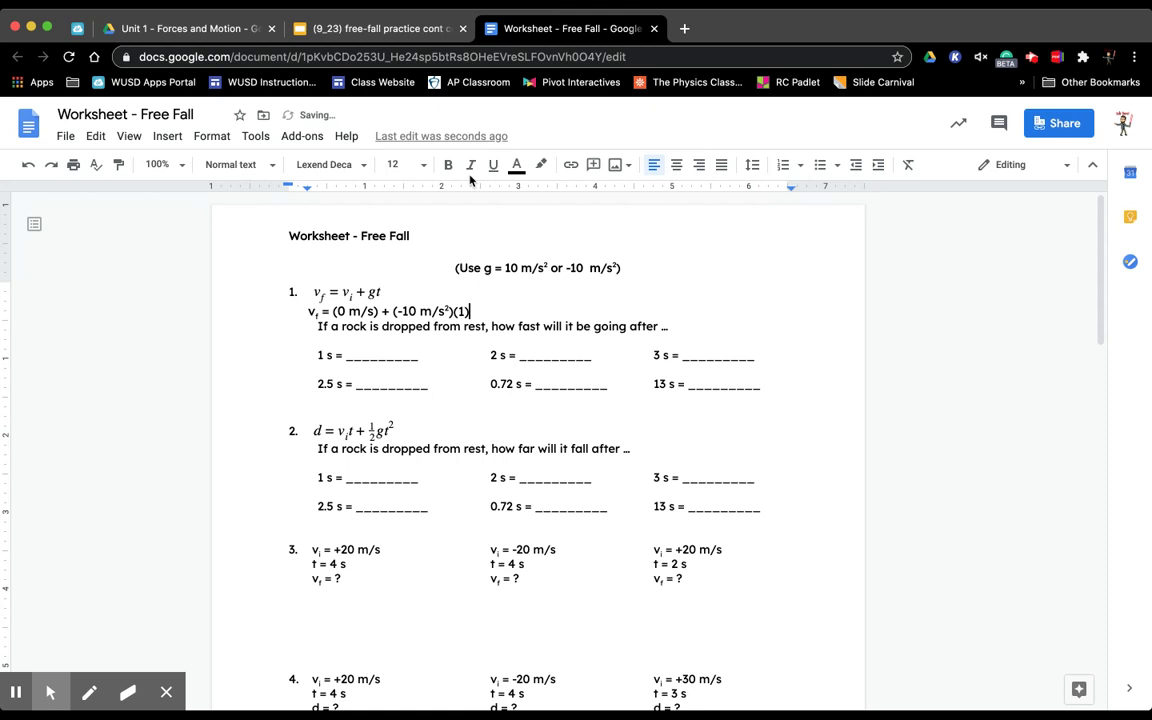
pyautogui.press('Left')
pyautogui.write('s')
pyautogui.press('Right')
pyautogui.press('Right')
pyautogui.write('=')
pyautogui.write('-10 m/s')
# Step: Enter -10 m/s in question 1's 1 s blank, trimming the extra underscores
pyautogui.click(370, 356)
pyautogui.write('-1')
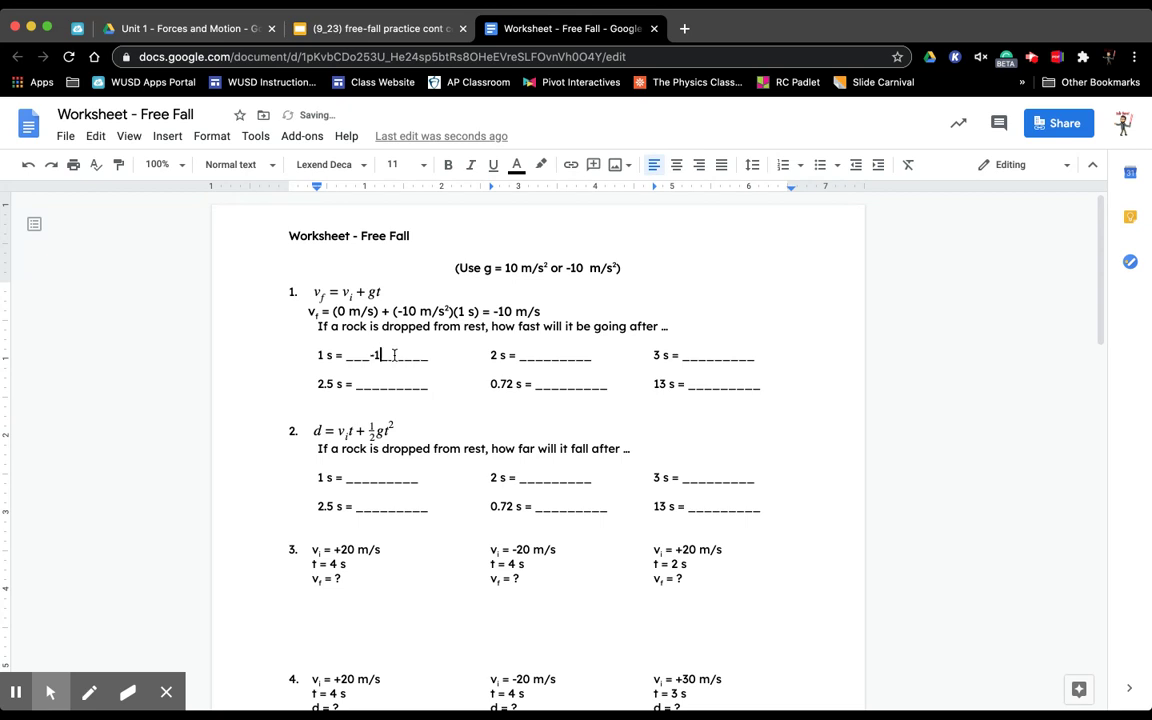
pyautogui.write('0 m/s')
pyautogui.press('Right')
pyautogui.press('Right')
pyautogui.press('BackSpace')
pyautogui.press('BackSpace')
pyautogui.press('Delete')
pyautogui.click(546, 356)
pyautogui.scroll(-1, 549, 385)
pyautogui.scroll(-3, 549, 371)
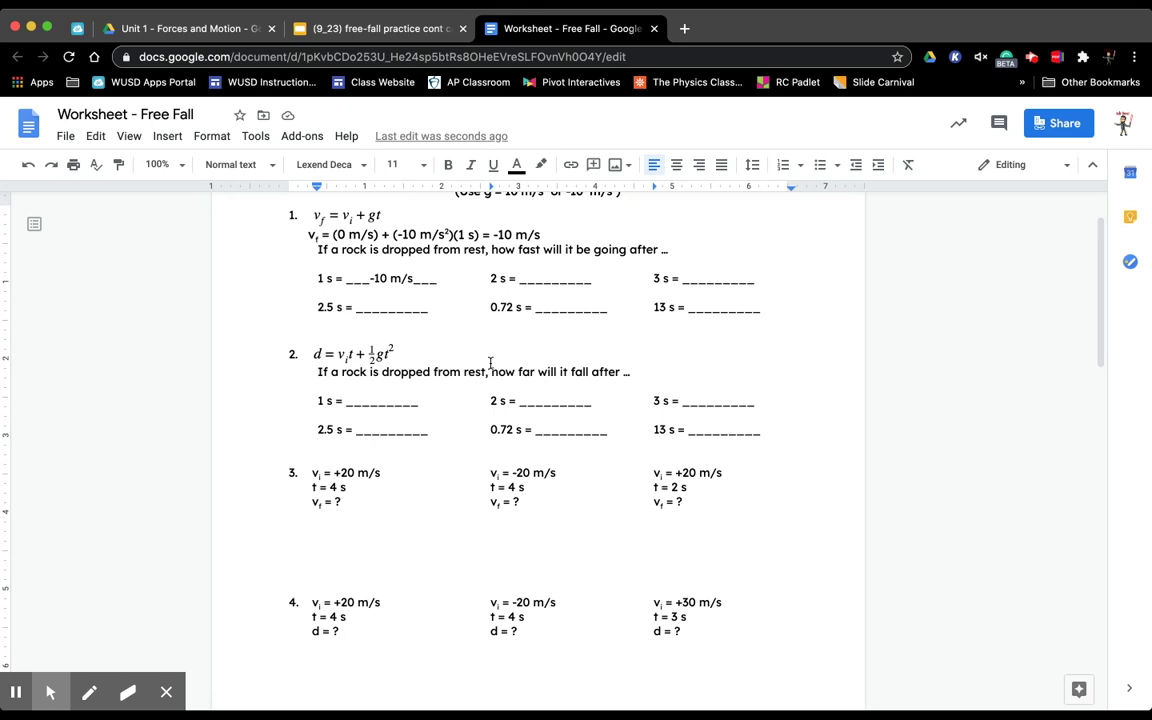
pyautogui.scroll(-2, 473, 371)
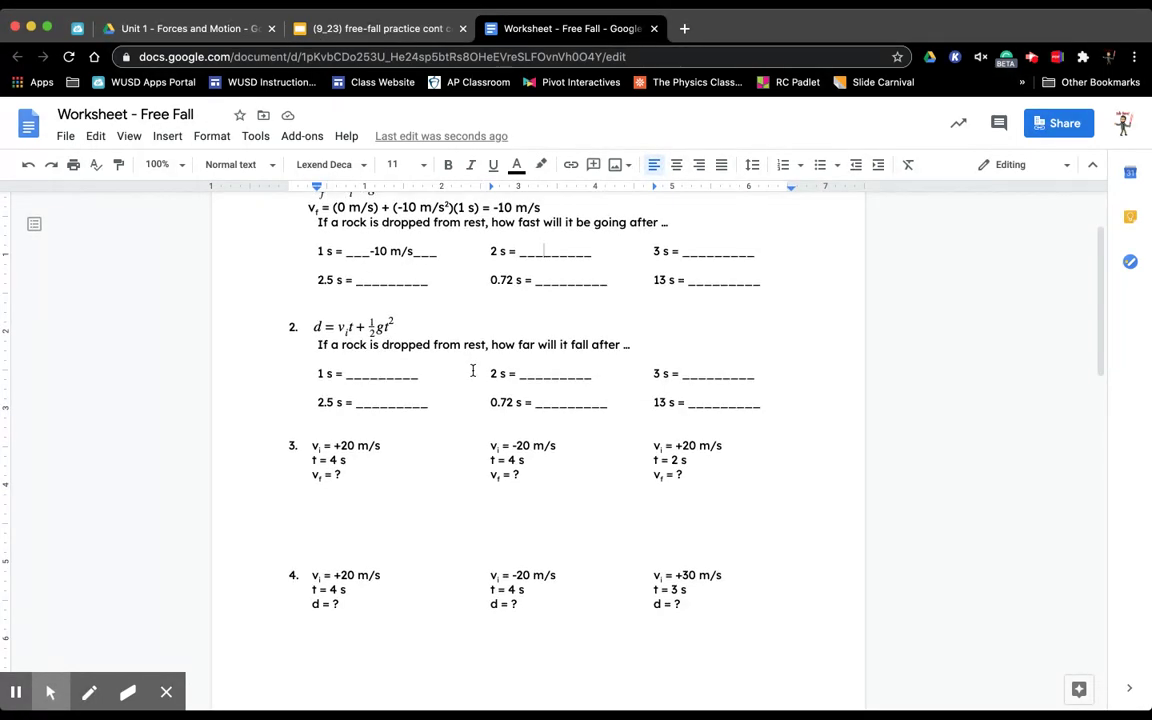
# Step: Start a 'd = (' working line under question 2's formula at font size 12
pyautogui.click(457, 326)
pyautogui.press('Return')
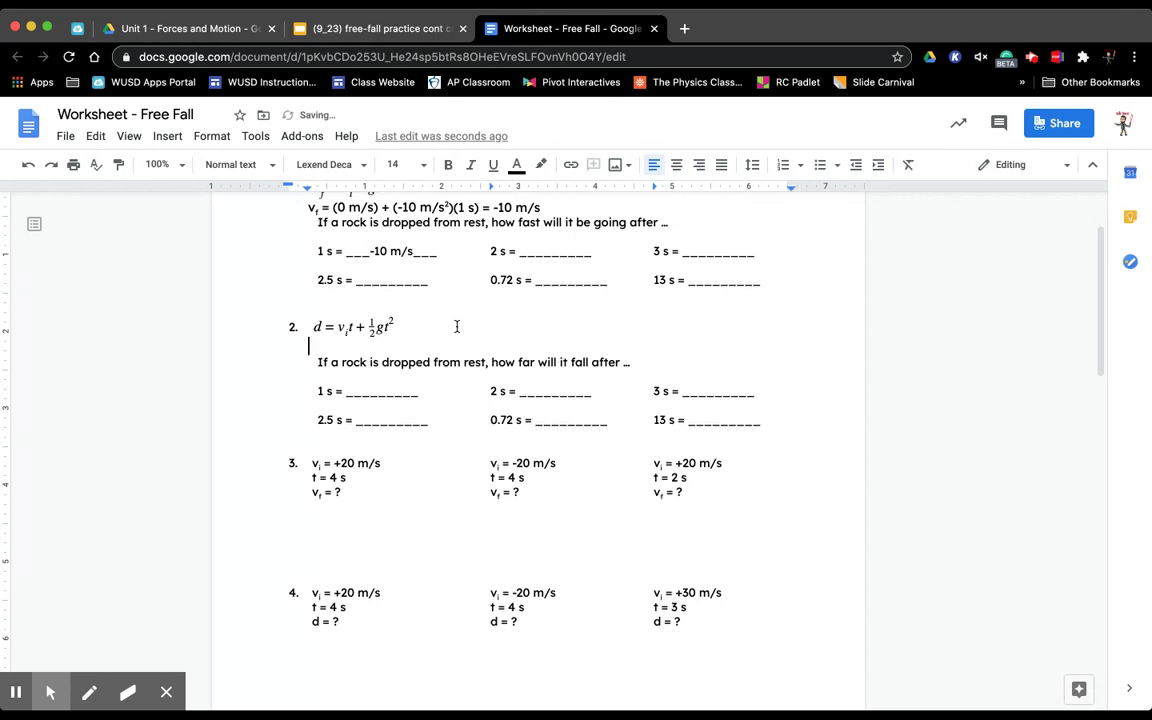
pyautogui.write('d = (')
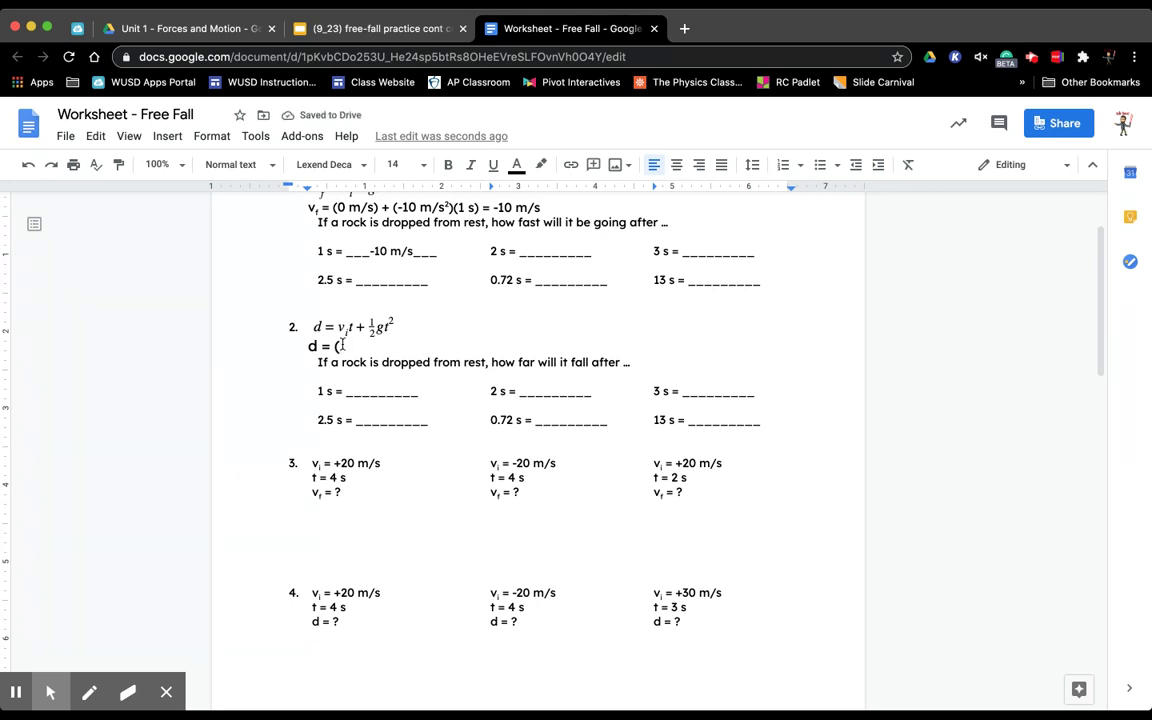
pyautogui.moveTo(339, 346); pyautogui.dragTo(303, 347)
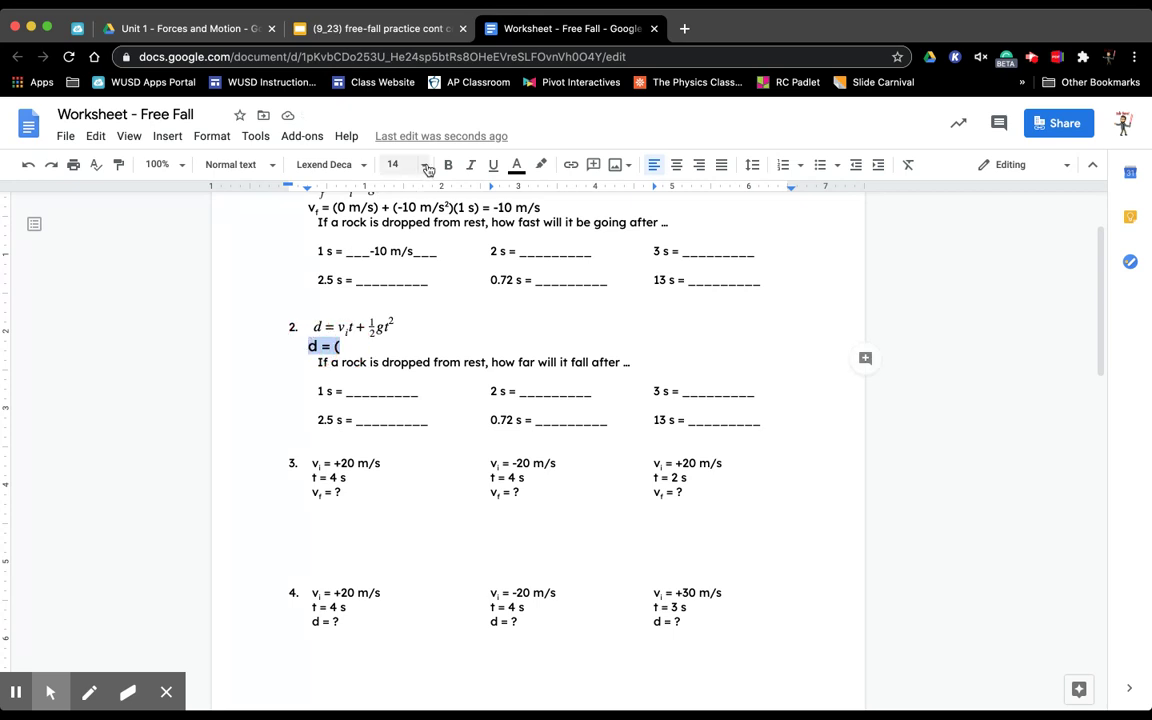
pyautogui.click(395, 164)
pyautogui.click(402, 296)
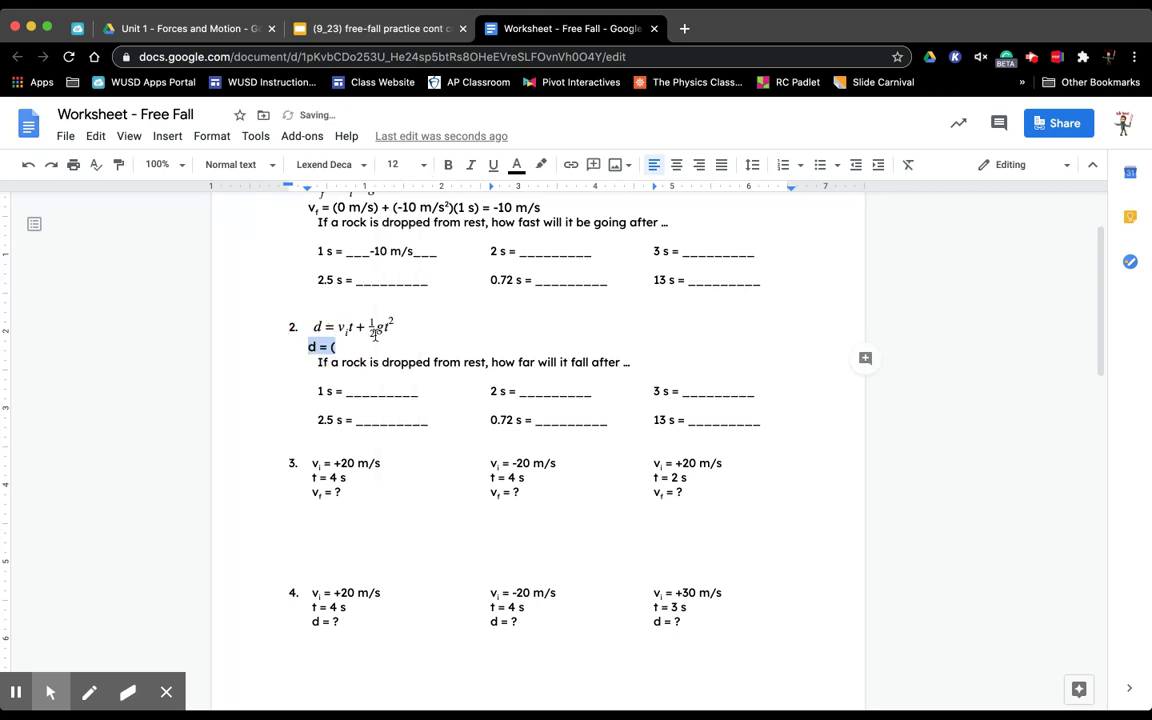
pyautogui.click(363, 346)
# Step: Complete it as d = (0 m/s)(2 s) + ½ (-10 m/s²)(2 s)² and begin a d= line
pyautogui.write('0 m/s)(2 s) + (')
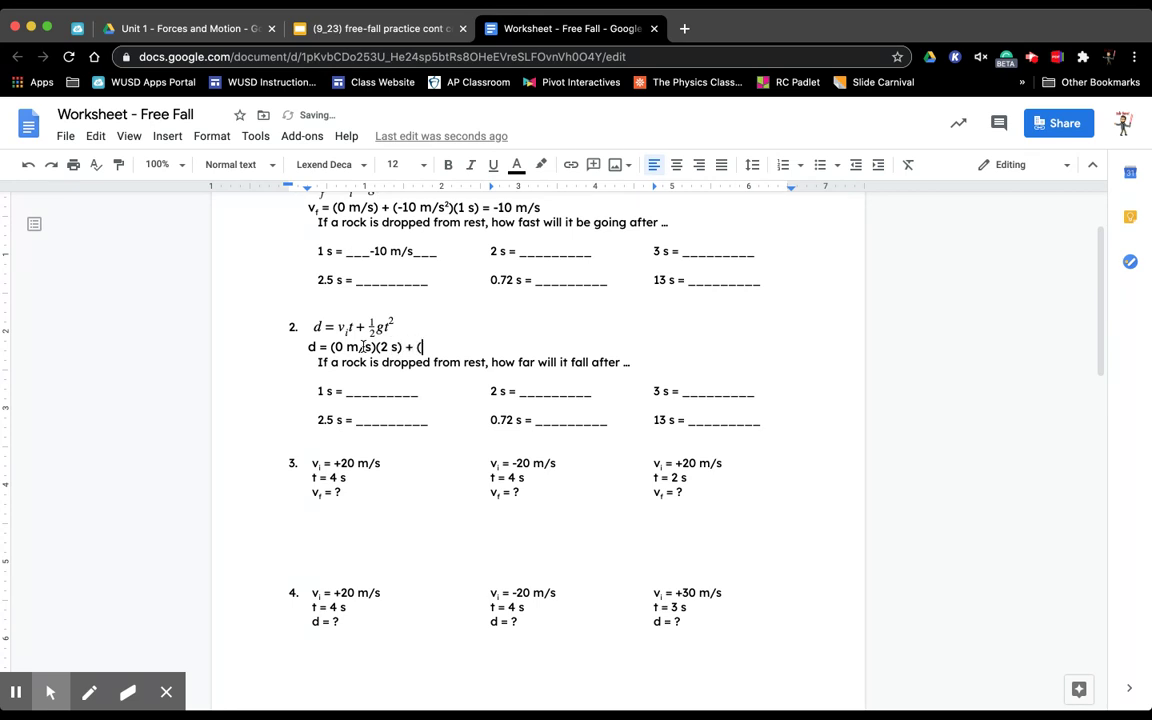
pyautogui.press('BackSpace')
pyautogui.write('1/2 ')
pyautogui.write('(')
pyautogui.write('-10 m/s')
pyautogui.press('super+period')
pyautogui.write('2 s)')
pyautogui.write('(')
pyautogui.write('2 s)')
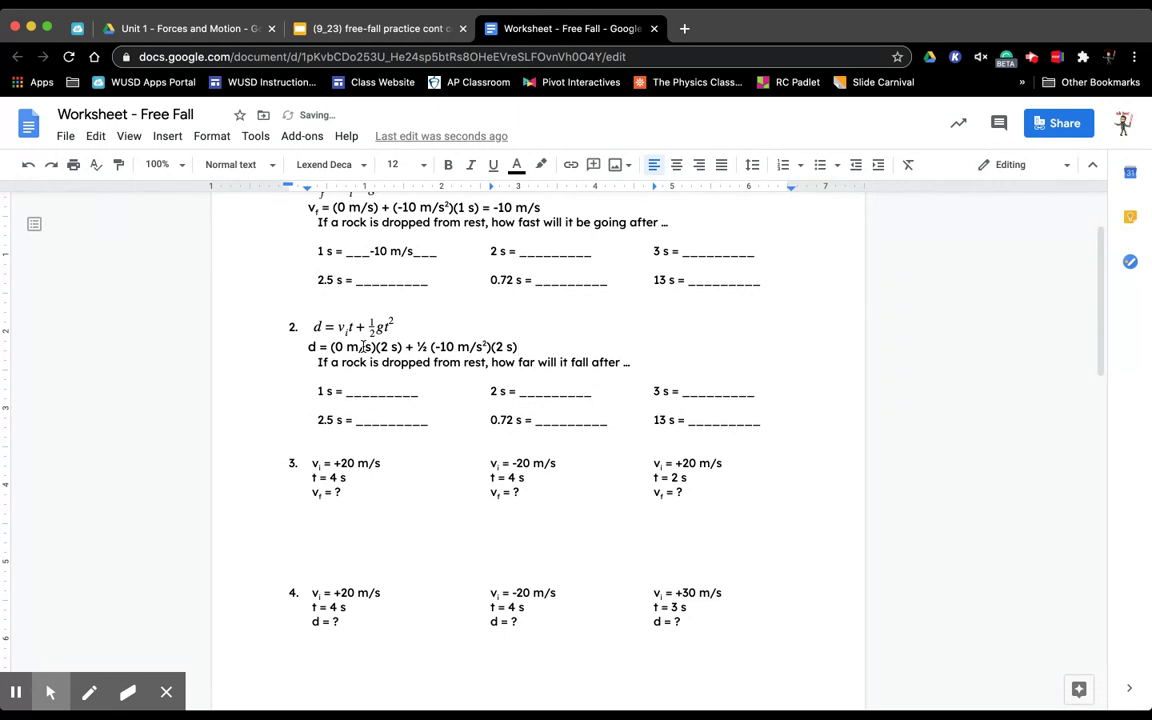
pyautogui.hotkey('ctrl', '.')
pyautogui.write('2')
pyautogui.press('Return')
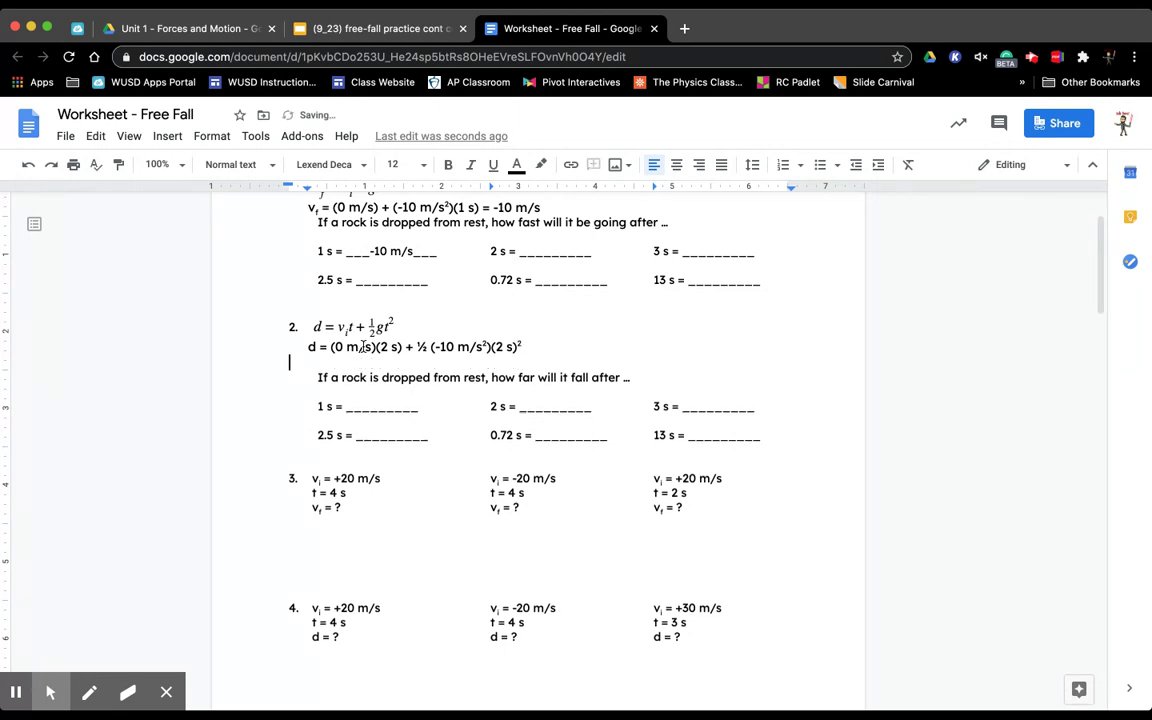
pyautogui.write('d=')
# Step: Continue with d= (-5 m/s²)(4 s²), then add the final line d = -20 m
pyautogui.write('(-5 m/s')
pyautogui.press('super+period')
pyautogui.write('2')
pyautogui.press('super+period')
pyautogui.write(')(')
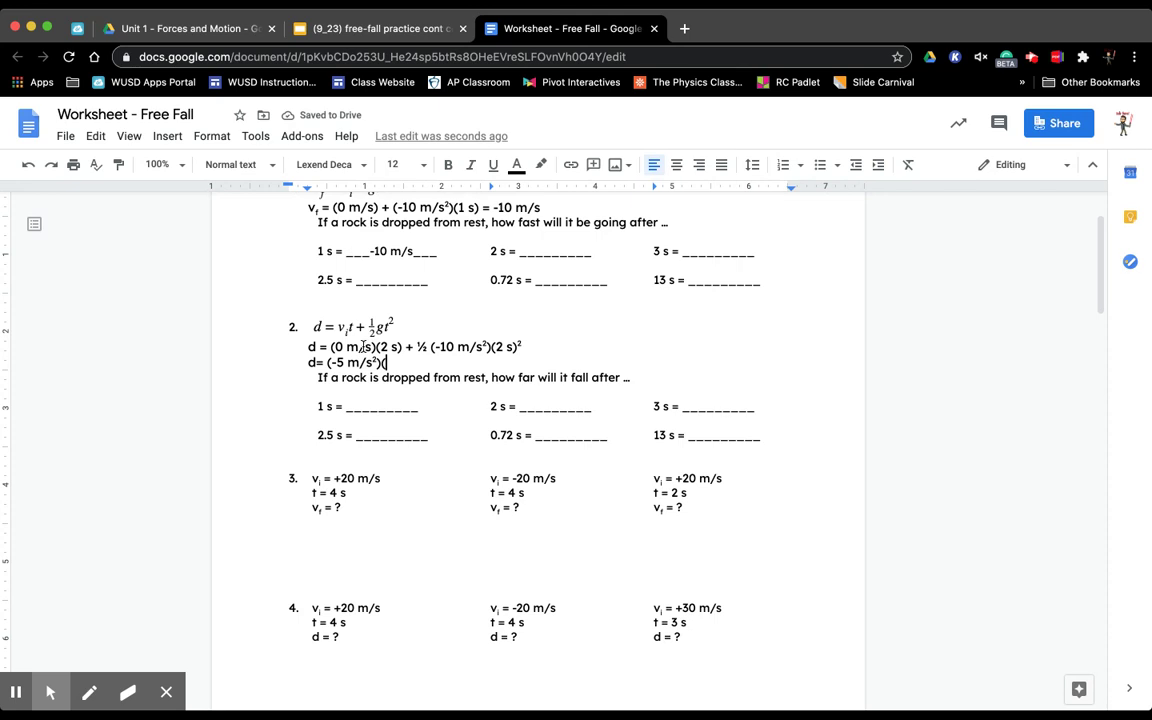
pyautogui.write('4 s')
pyautogui.press('super+period')
pyautogui.write('2')
pyautogui.write(')')
pyautogui.press('Return')
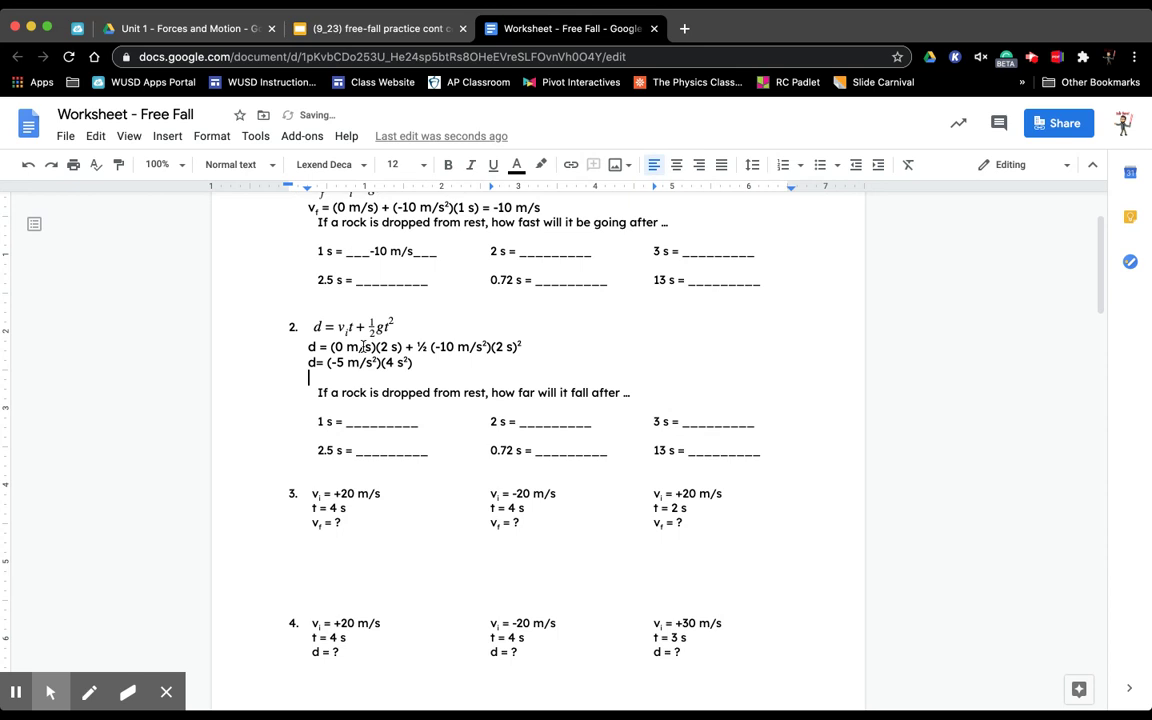
pyautogui.write('d = -20 m')
# Step: Enter -20 m in question 2's 2 s blank, removing the extra underscores
pyautogui.click(548, 420)
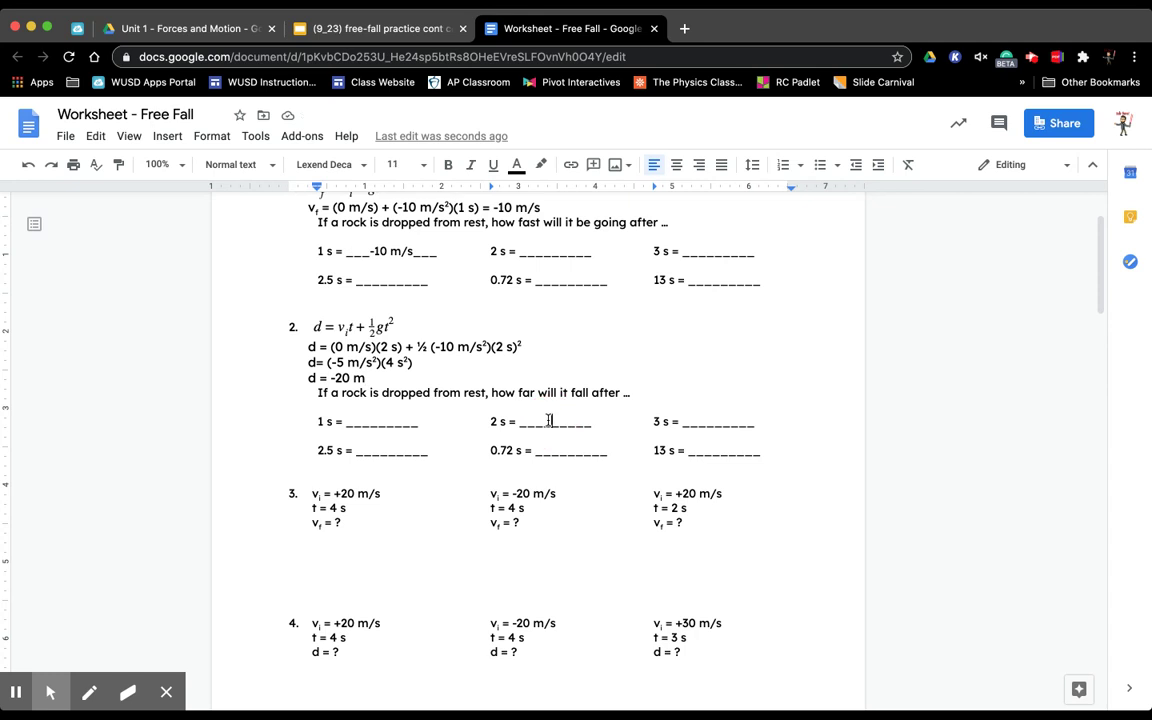
pyautogui.write('-20 m')
pyautogui.press('BackSpace')
pyautogui.press('Delete')
pyautogui.press('Delete')
pyautogui.scroll(-3, 552, 423)
pyautogui.scroll(-1, 555, 426)
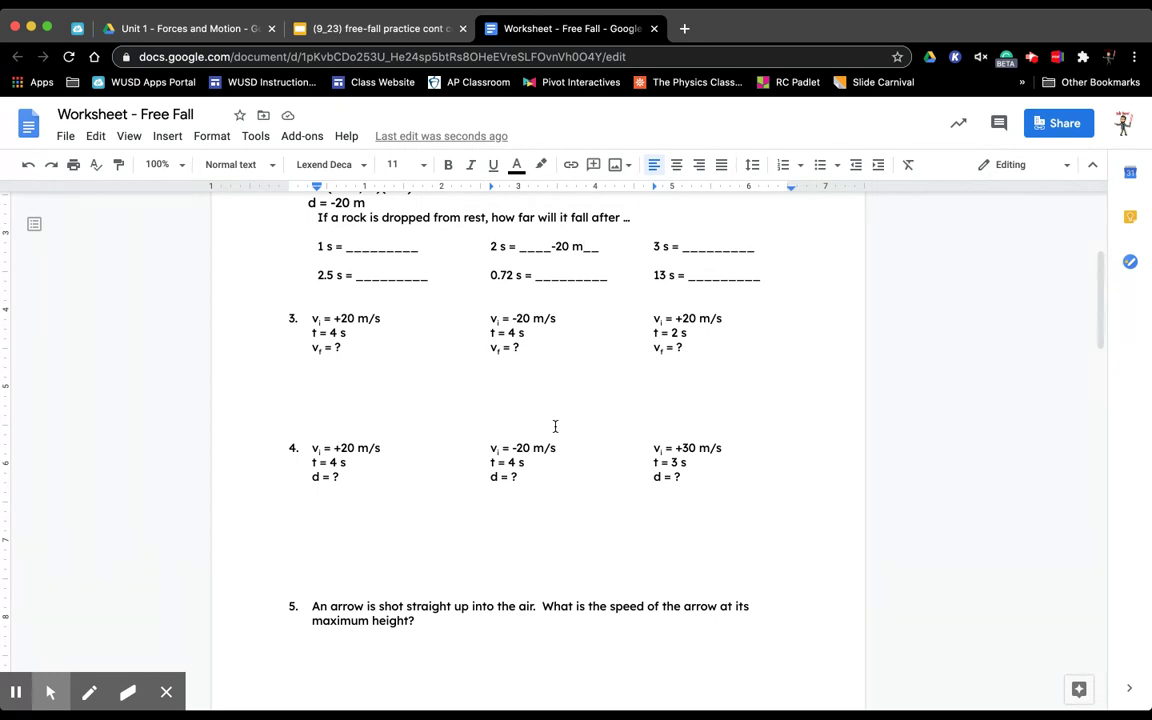
pyautogui.click(318, 365)
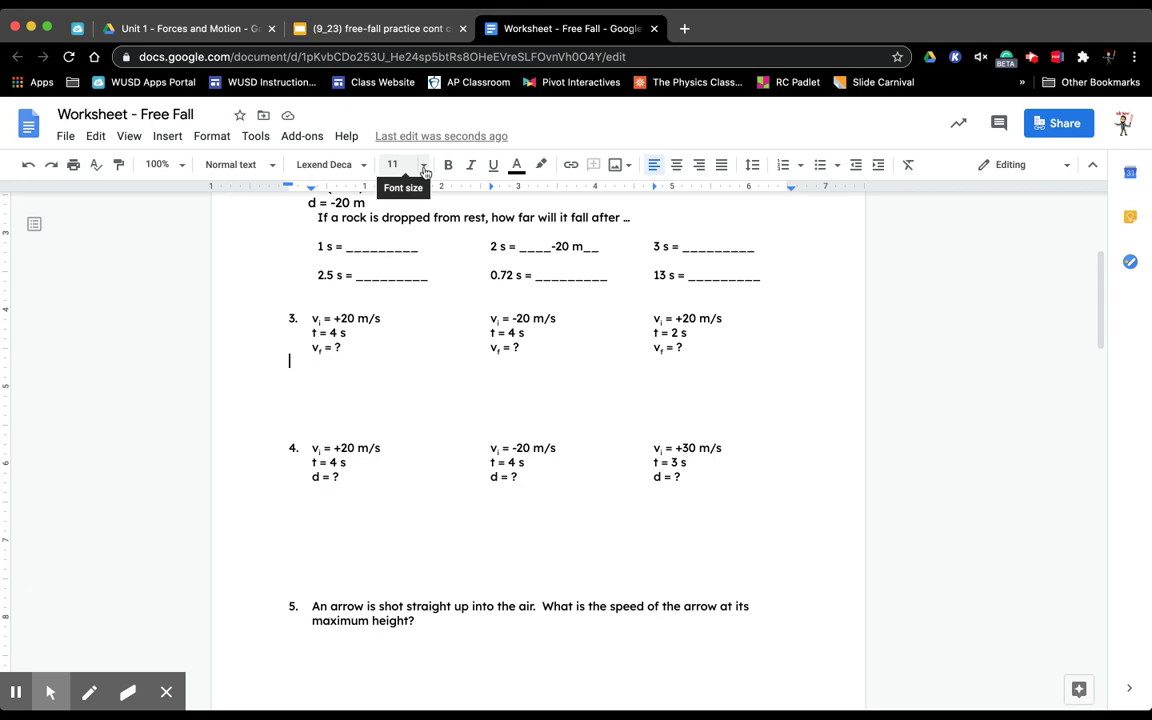
# Step: Below question 3, write vf = (+20 m/s) + (-10 m/s²)(4 s) with a subscript f
pyautogui.write('D')
pyautogui.press('BackSpace')
pyautogui.press('BackSpace')
pyautogui.write('d =')
pyautogui.press('BackSpace')
pyautogui.press('BackSpace')
pyautogui.press('BackSpace')
pyautogui.press('BackSpace')
pyautogui.write('v')
pyautogui.hotkey('ctrl', ',')
pyautogui.write('f')
pyautogui.hotkey('ctrl', ',')
pyautogui.write('= ')
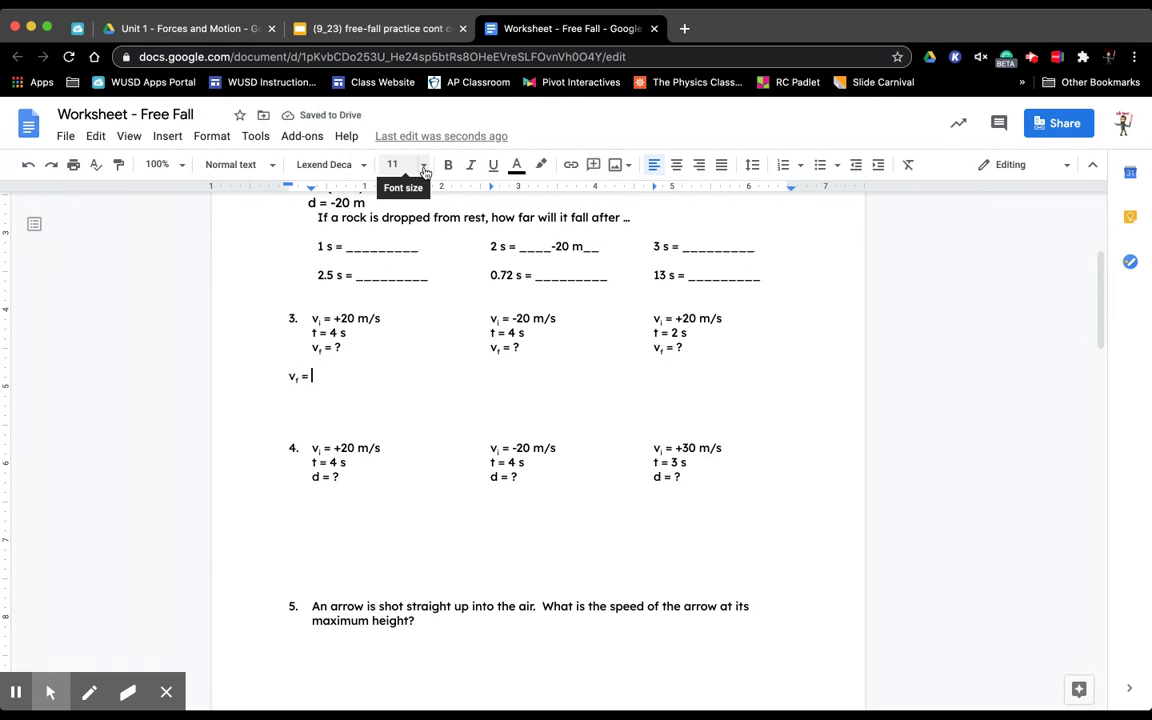
pyautogui.write('(+20 m/s')
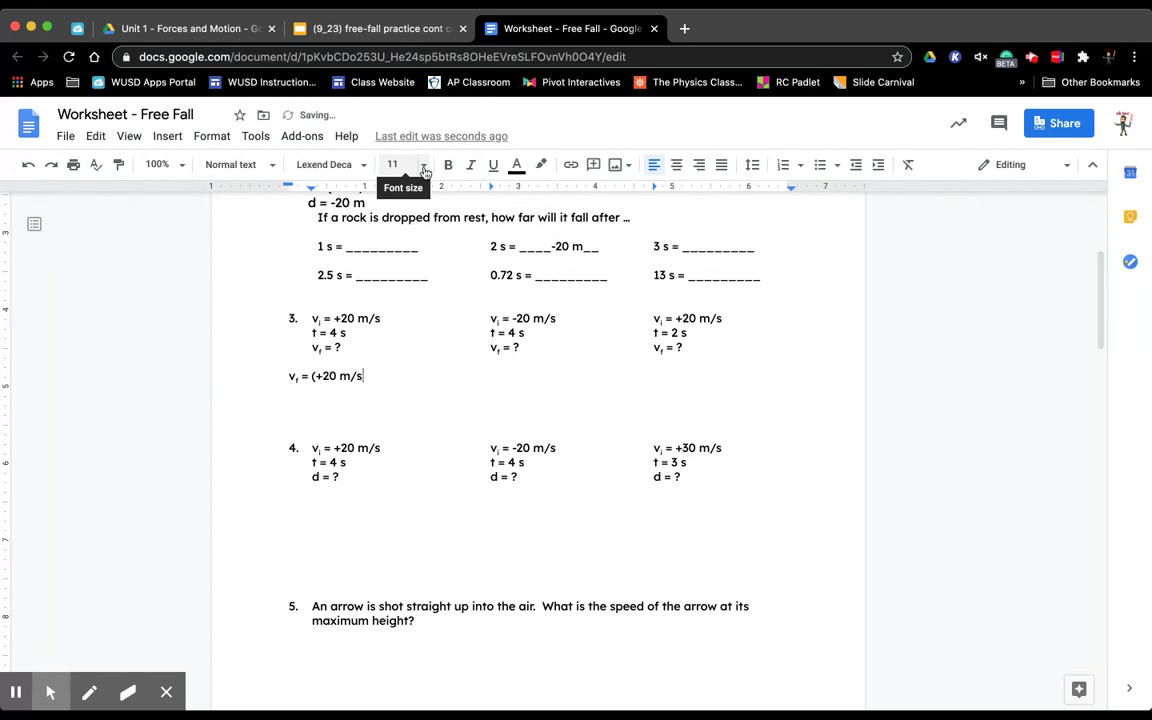
pyautogui.write(') + (')
pyautogui.write('-10 m/s')
pyautogui.press('super+period')
pyautogui.write('2')
pyautogui.press('super+period')
pyautogui.write(')')
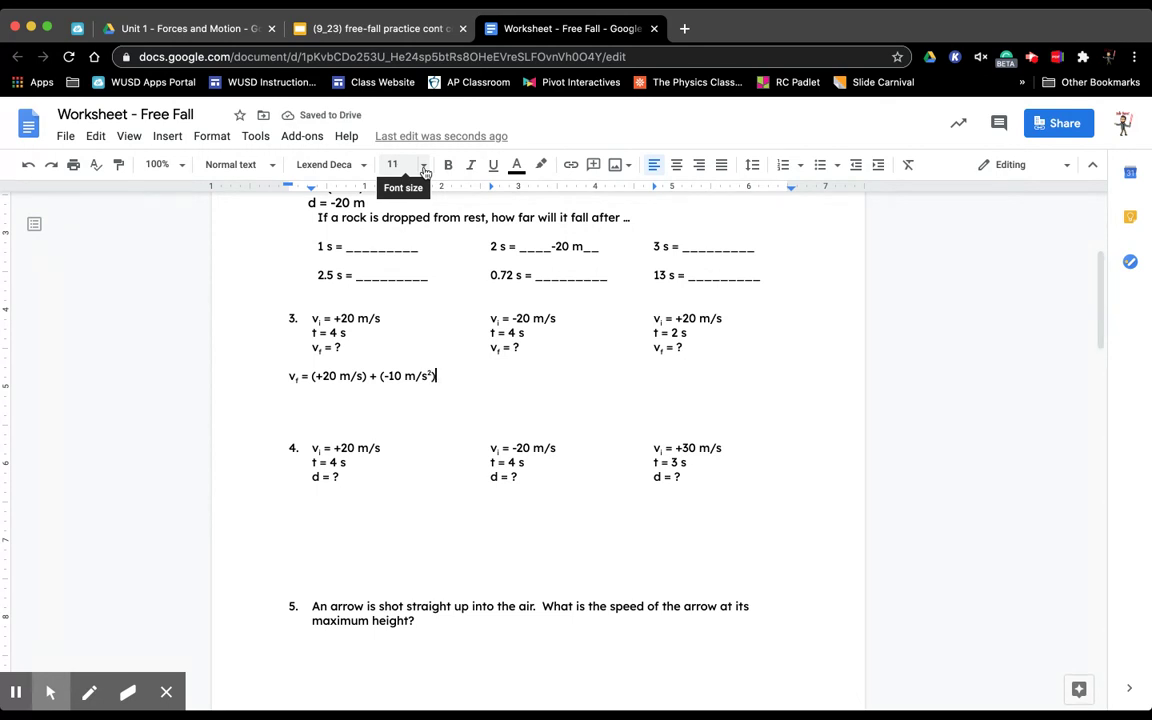
pyautogui.write('(4 s)')
# Step: Add the result line vf = - 20 m/s beneath it
pyautogui.press('Return')
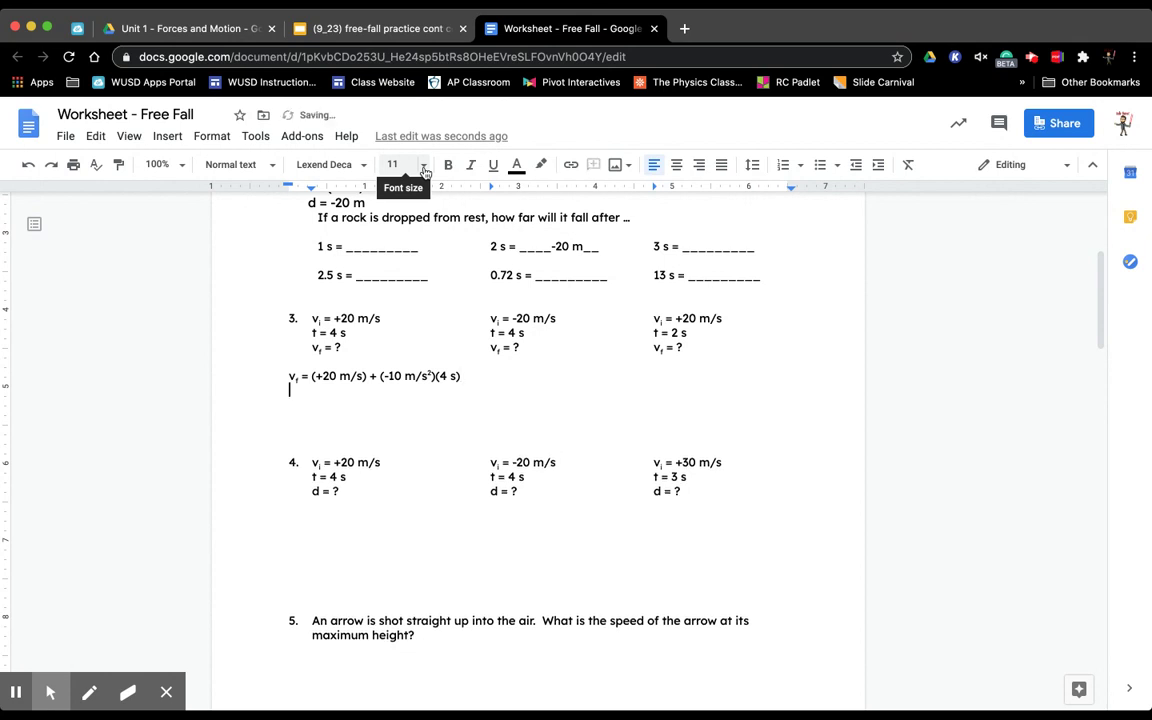
pyautogui.write('v')
pyautogui.press('super+comma')
pyautogui.write('f')
pyautogui.press('BackSpace')
pyautogui.write('f')
pyautogui.press('super+comma')
pyautogui.write('=')
pyautogui.write('- 20 m/s')
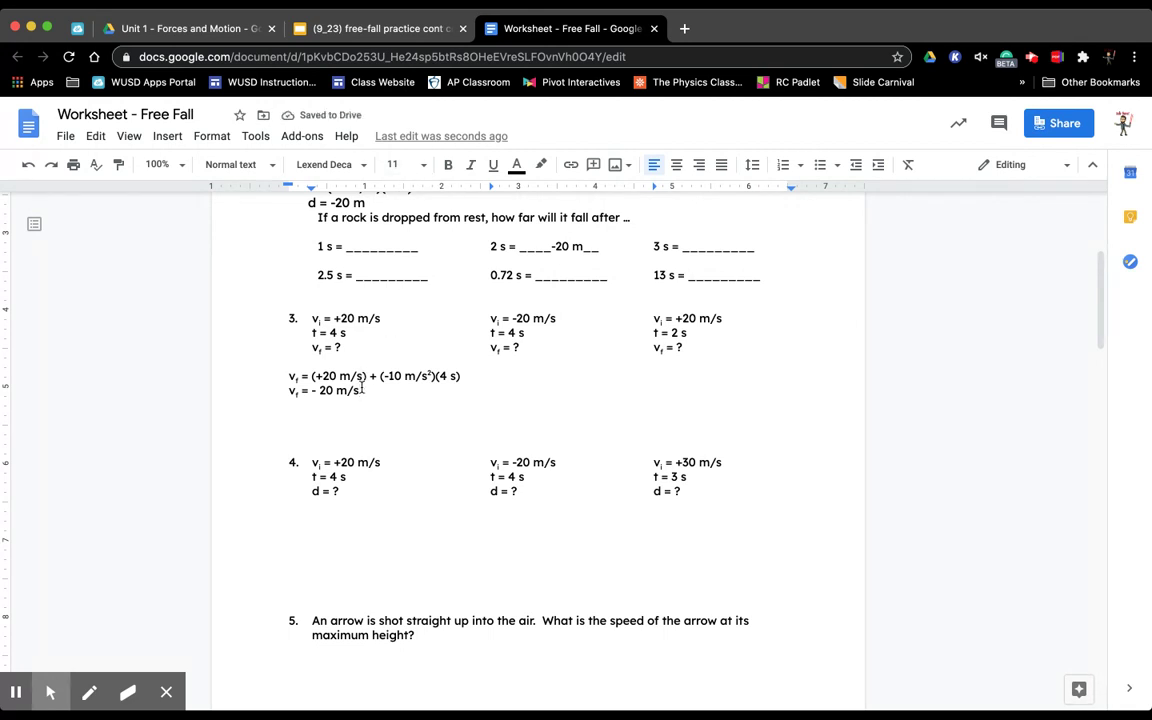
# Step: Highlight question 3's vf = - 20 m/s line in light yellow
pyautogui.moveTo(362, 390); pyautogui.dragTo(288, 390)
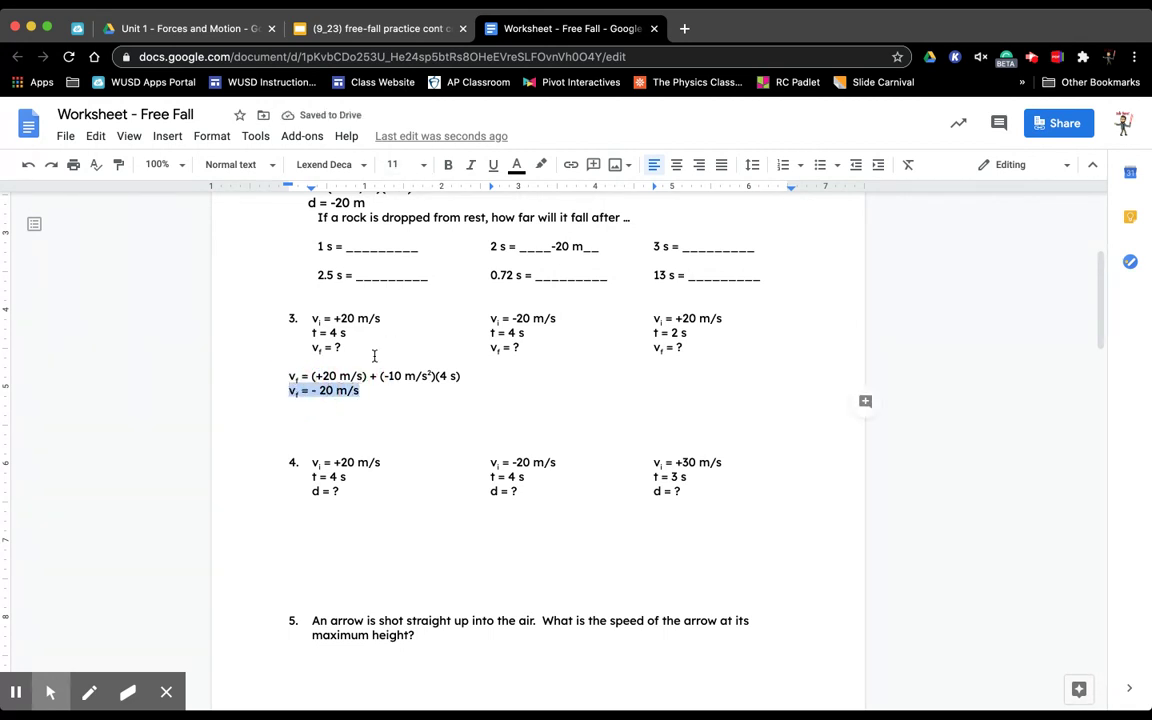
pyautogui.click(541, 164)
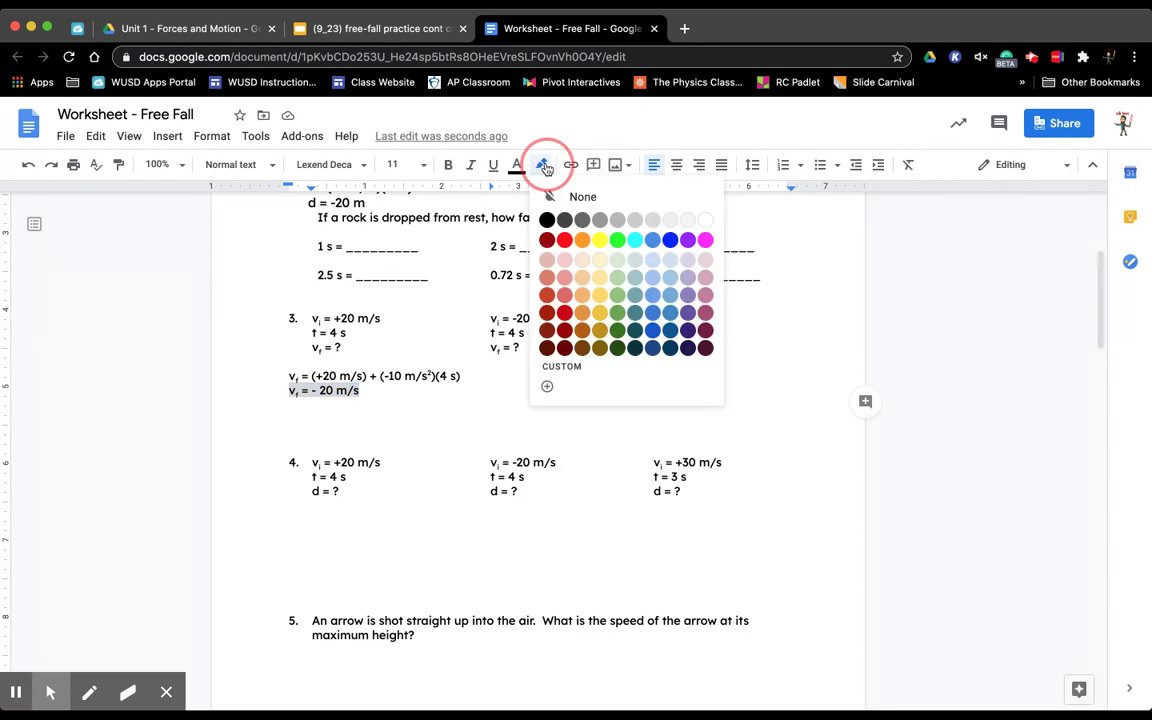
pyautogui.click(601, 263)
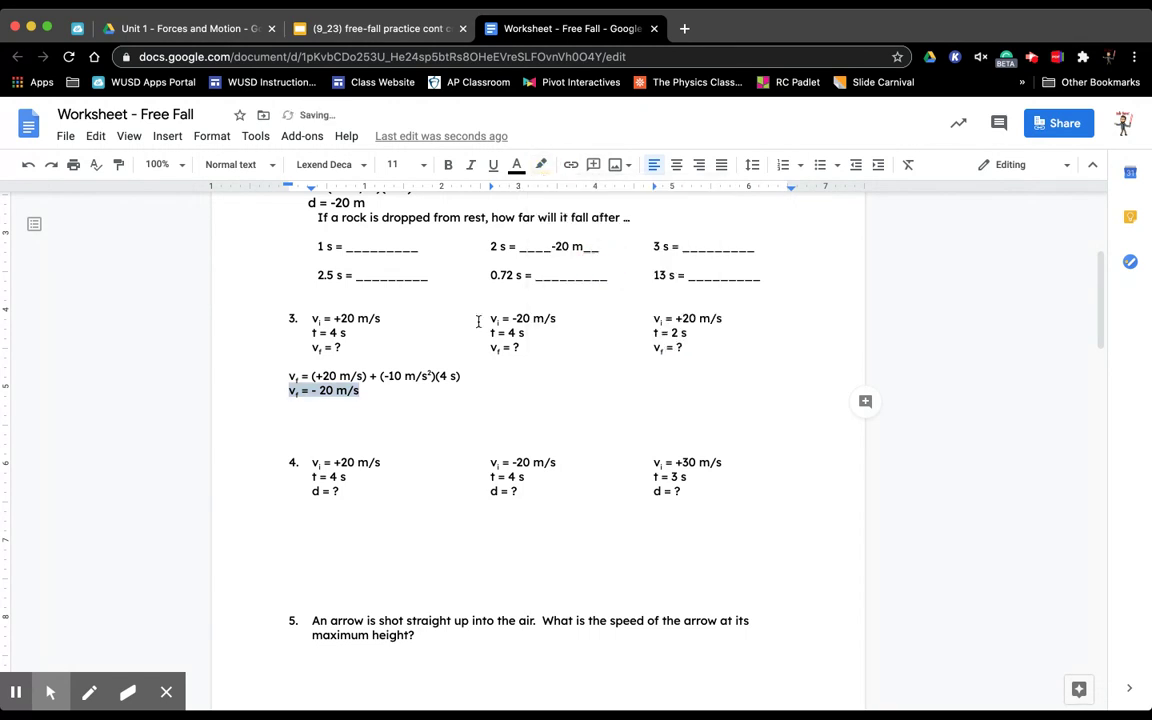
# Step: Remove the stray indent from the empty line above question 5
pyautogui.click(375, 511)
pyautogui.scroll(-5, 375, 513)
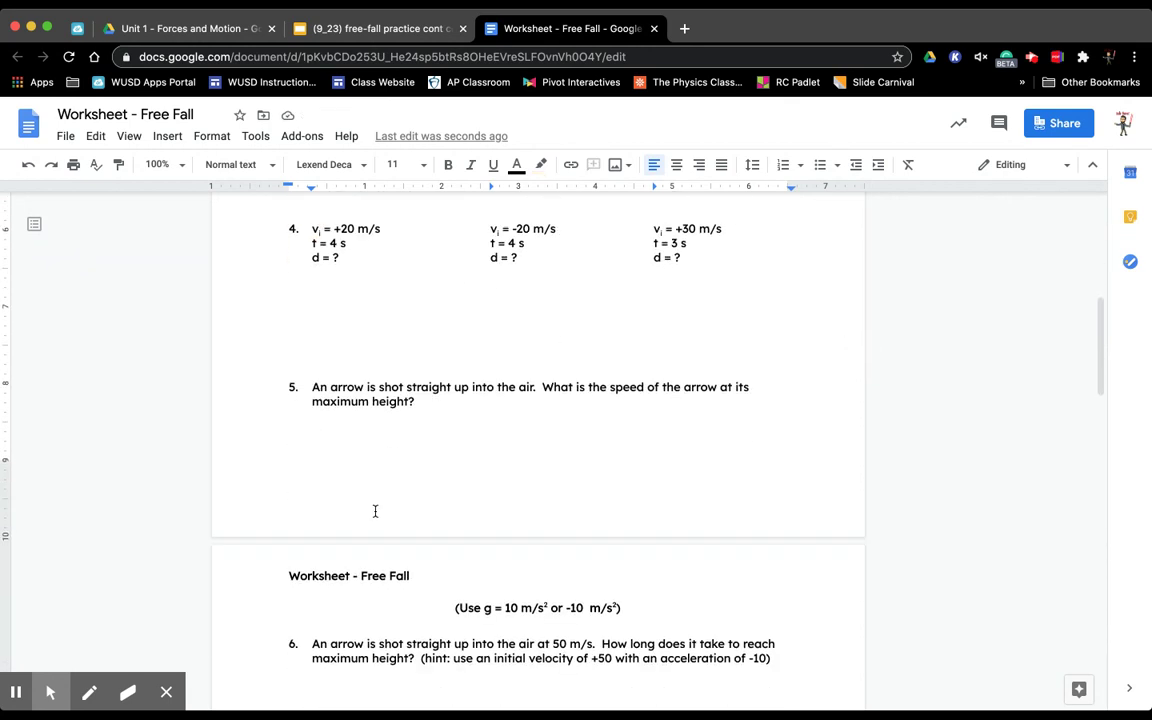
pyautogui.scroll(-7, 376, 514)
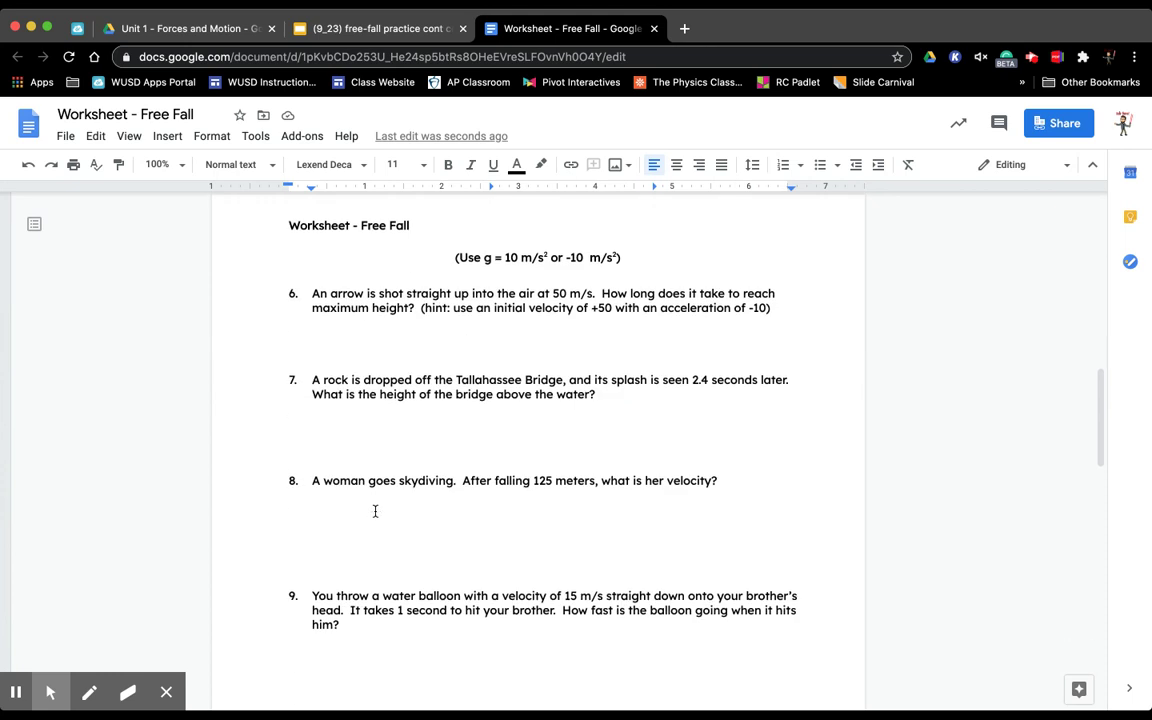
pyautogui.scroll(8, 375, 511)
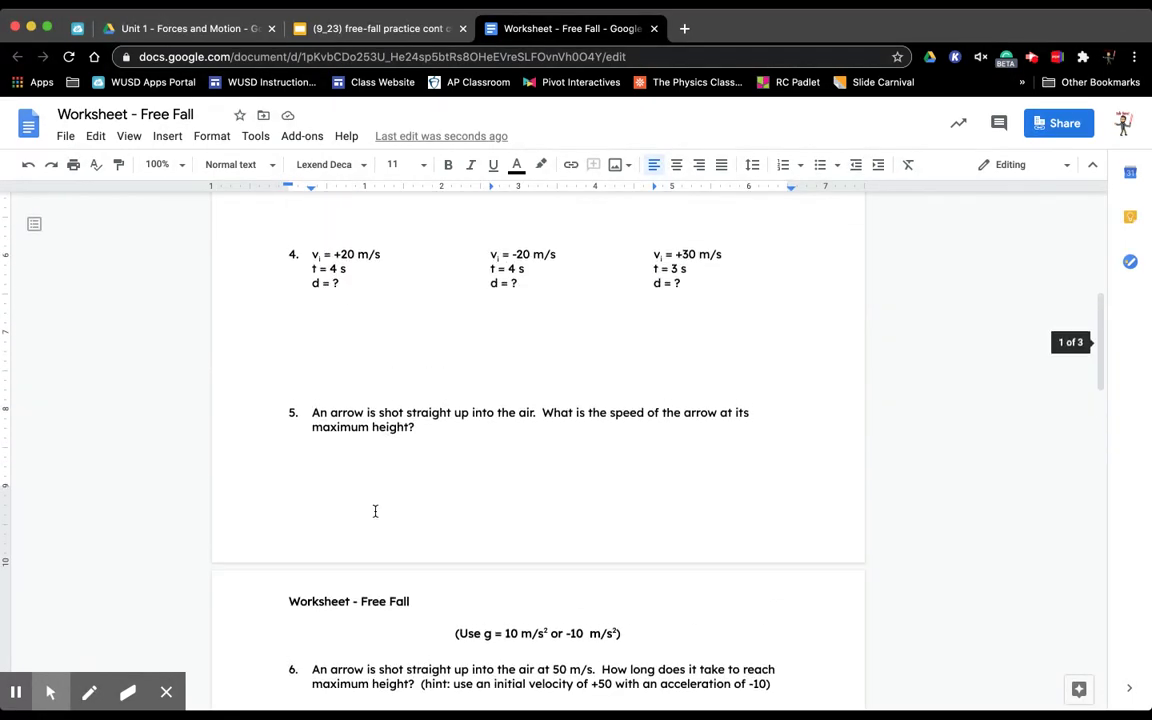
pyautogui.click(350, 398)
pyautogui.press('BackSpace')
pyautogui.press('BackSpace')
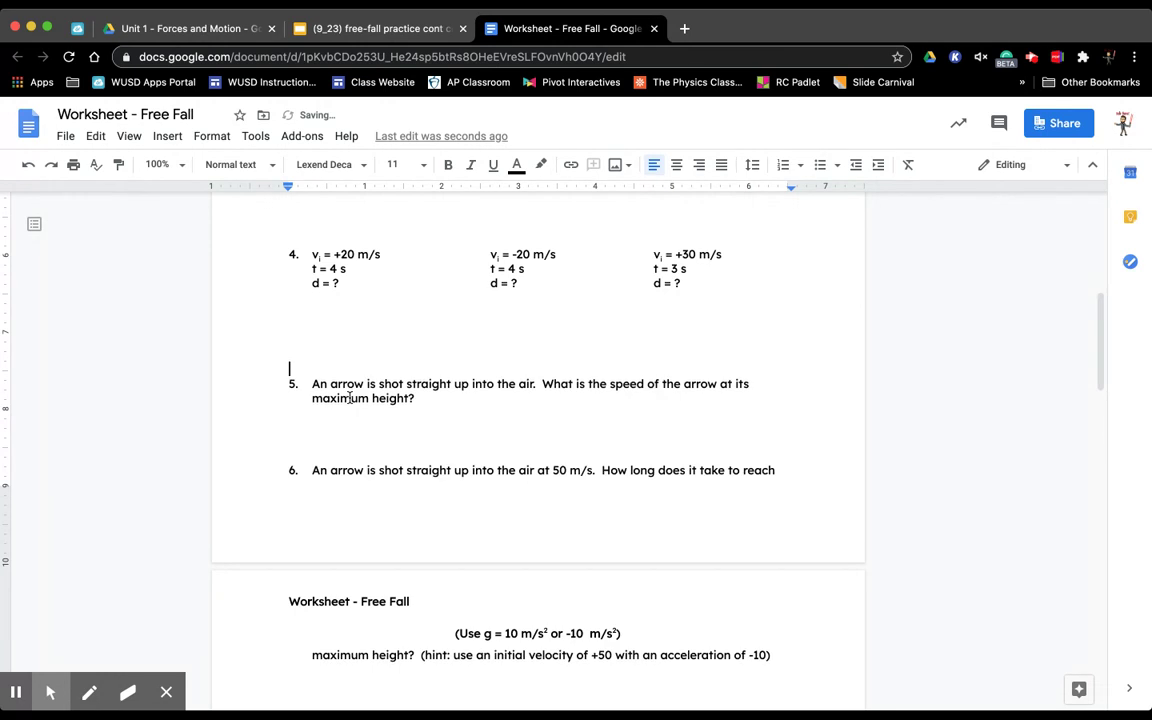
# Step: Bring question 6 into view and place the cursor on the blank line beneath it
pyautogui.click(426, 413)
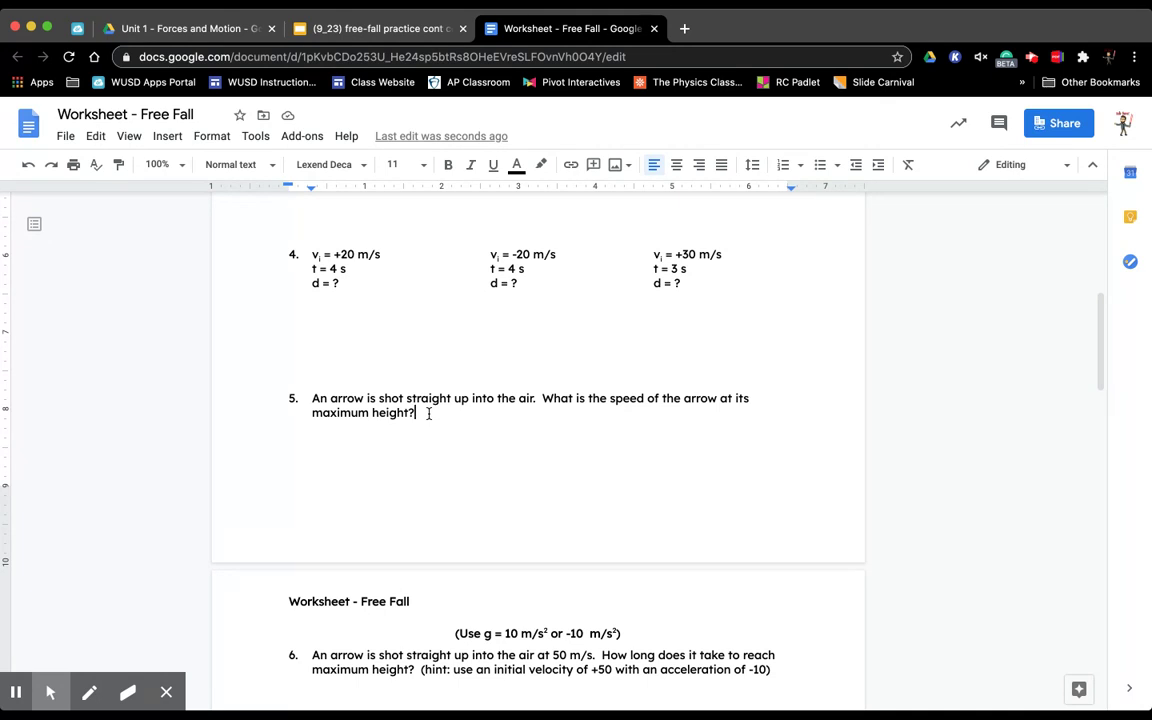
pyautogui.scroll(-5, 429, 413)
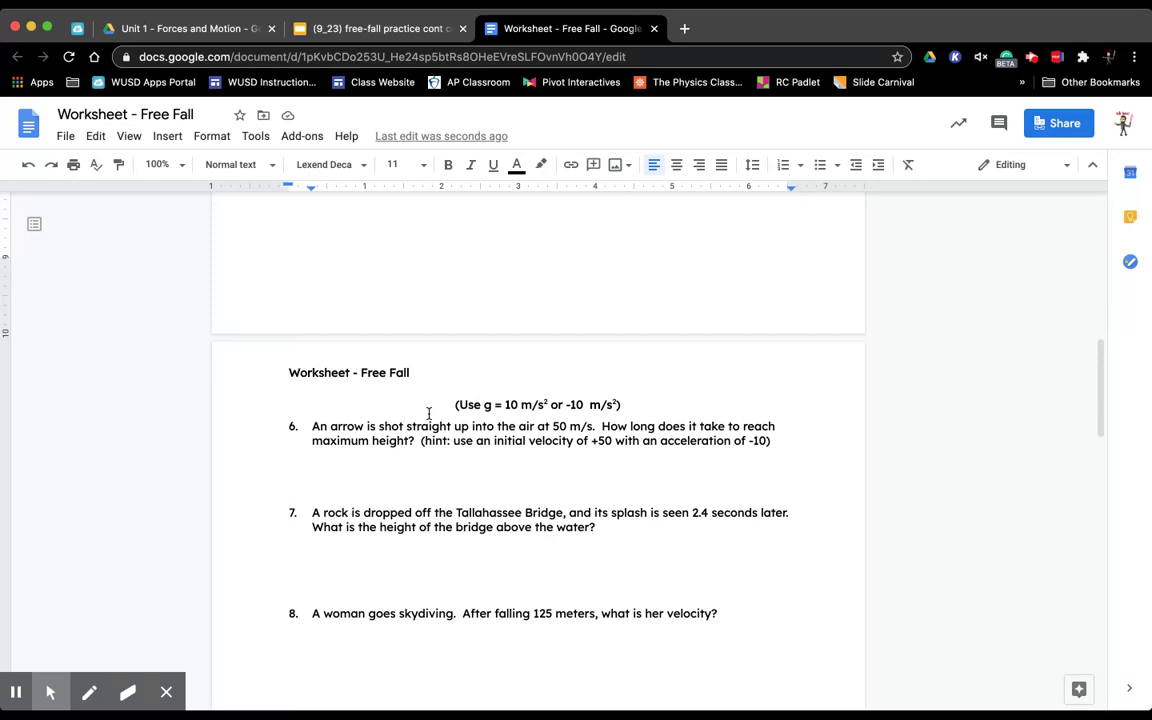
pyautogui.click(396, 451)
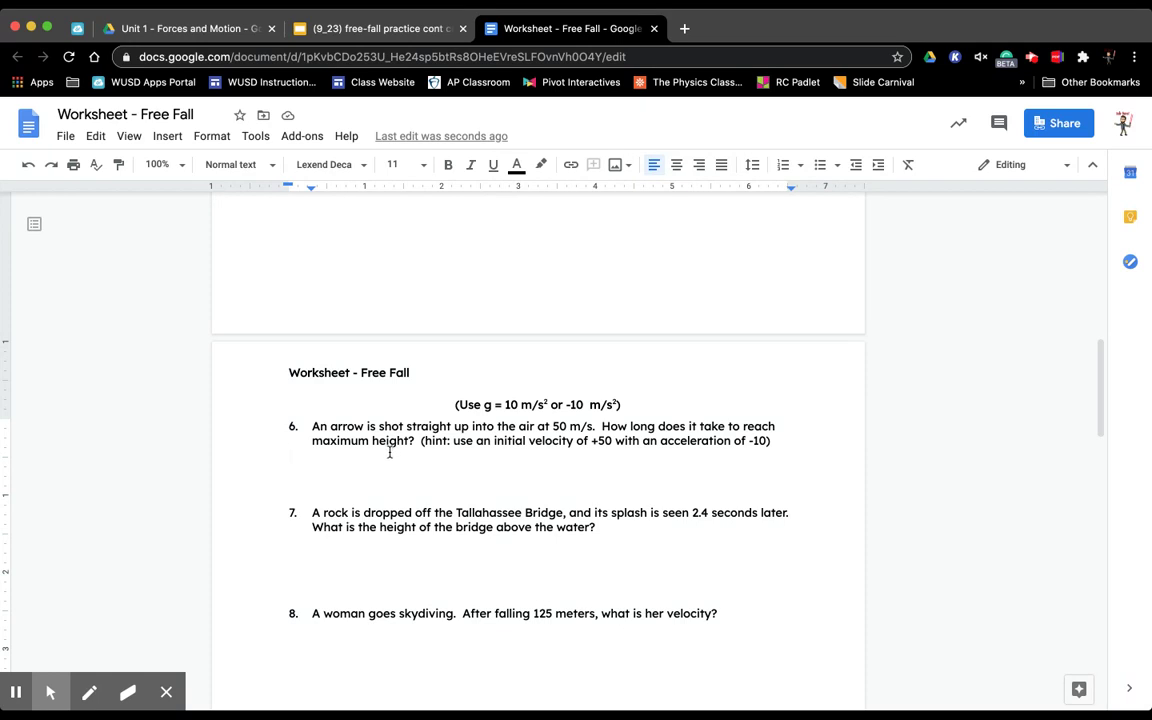
pyautogui.scroll(-1, 390, 444)
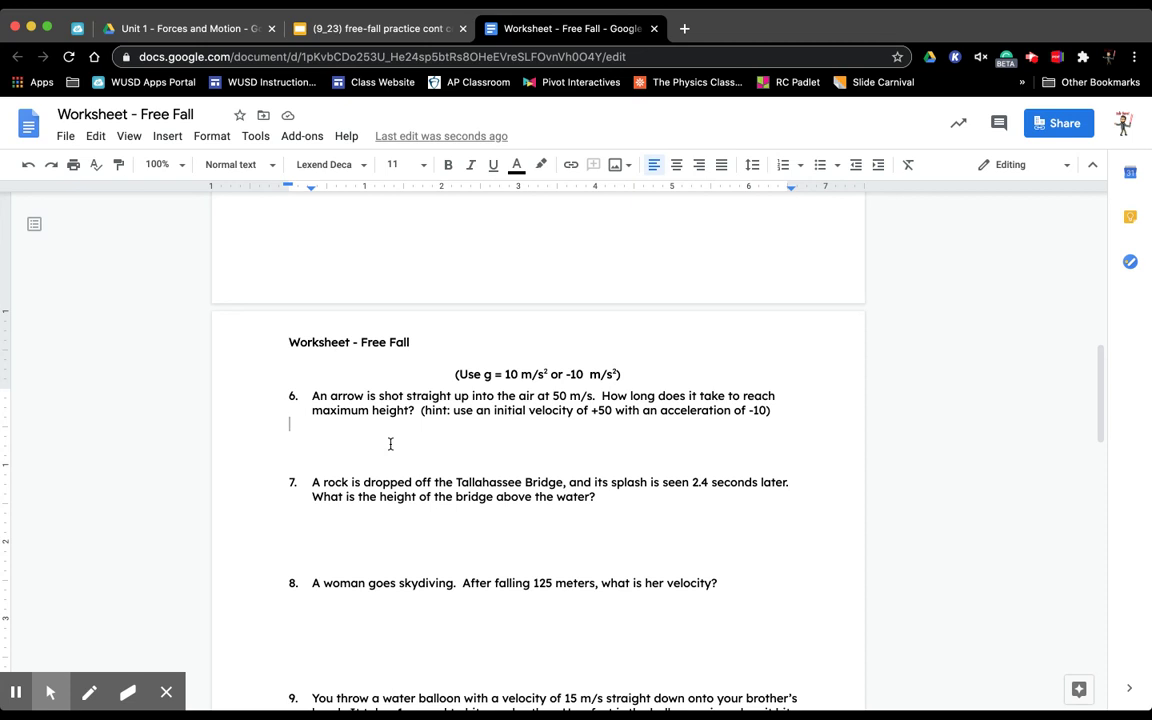
# Step: Under question 6, write the indented note 'At the maximum height, v = 0 m/s'
pyautogui.click(390, 444)
pyautogui.press('Tab')
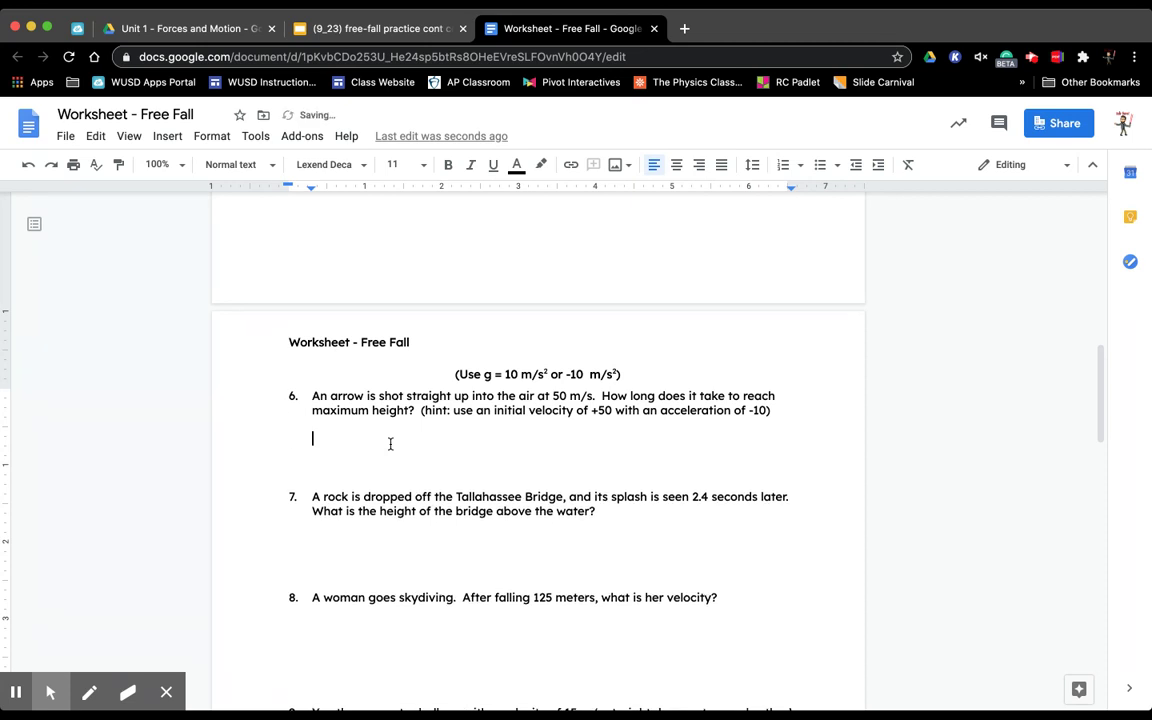
pyautogui.write('At the maximum height, v')
pyautogui.press('super+comma')
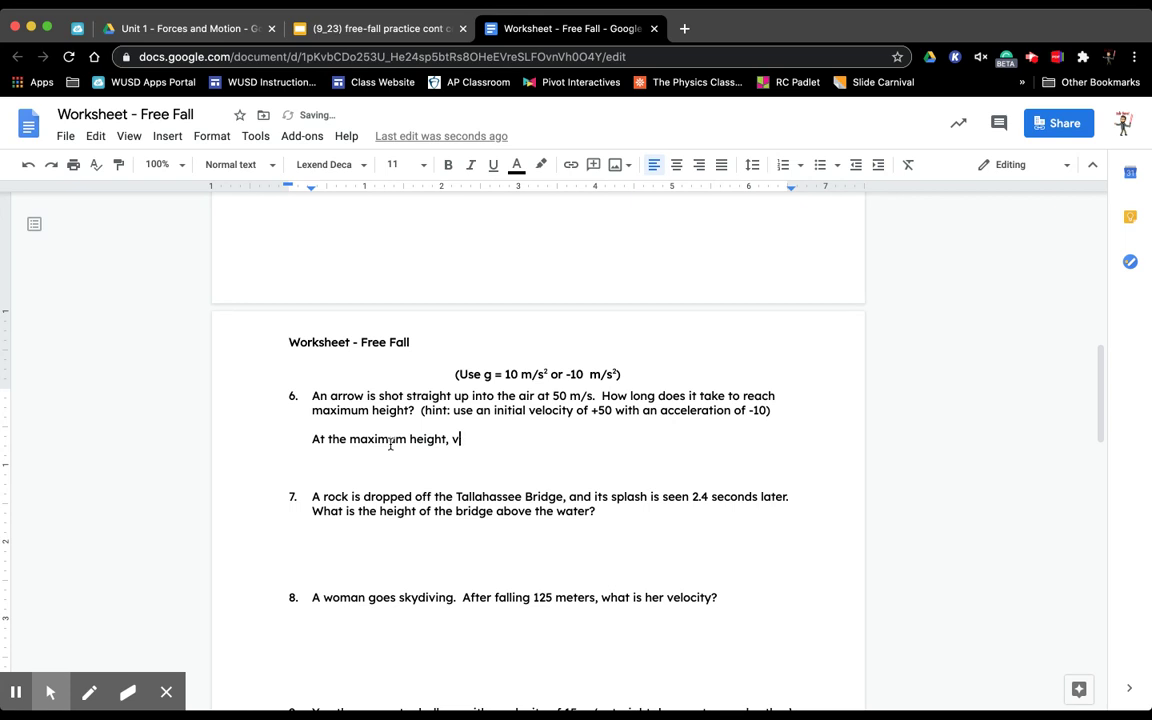
pyautogui.write('= 0 m/s')
pyautogui.press('Return')
pyautogui.press('Return')
# Step: Add the indented formula vf = vi + gt with subscript f and i
pyautogui.press('Tab')
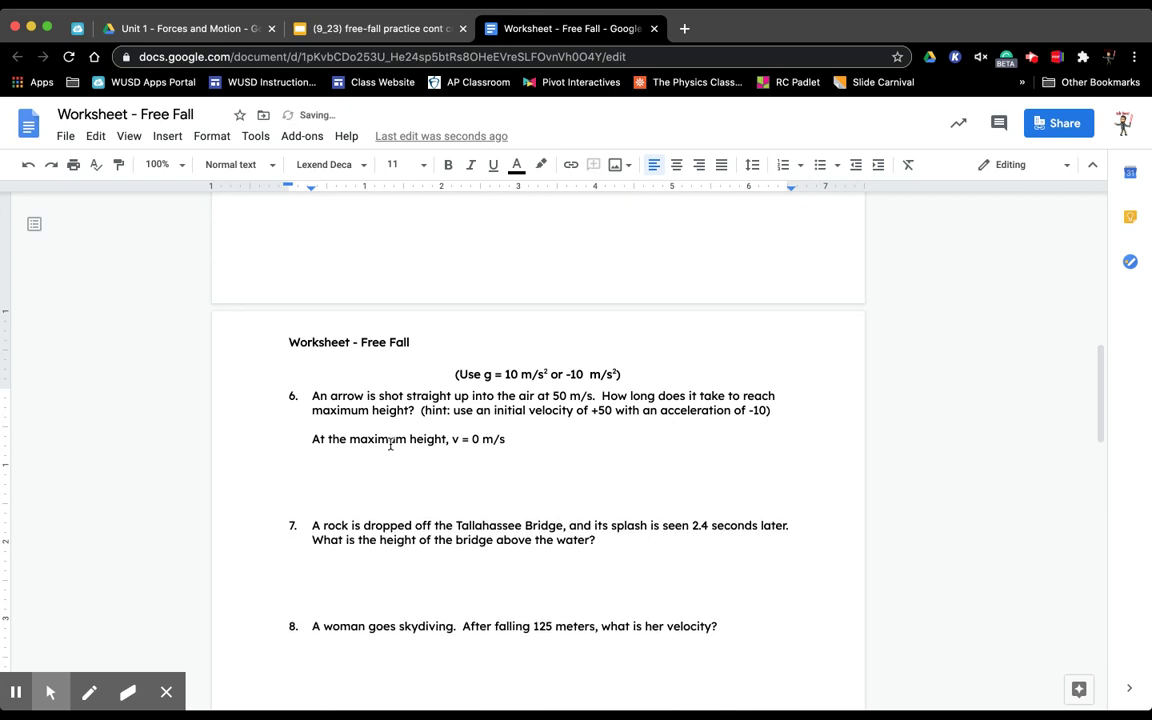
pyautogui.write('v')
pyautogui.hotkey('ctrl', ',')
pyautogui.write('f')
pyautogui.hotkey('ctrl', 'z')
pyautogui.write('= v')
pyautogui.hotkey('ctrl', ',')
pyautogui.write('i')
pyautogui.hotkey('ctrl', ',')
pyautogui.write('+ gt')
pyautogui.press('Return')
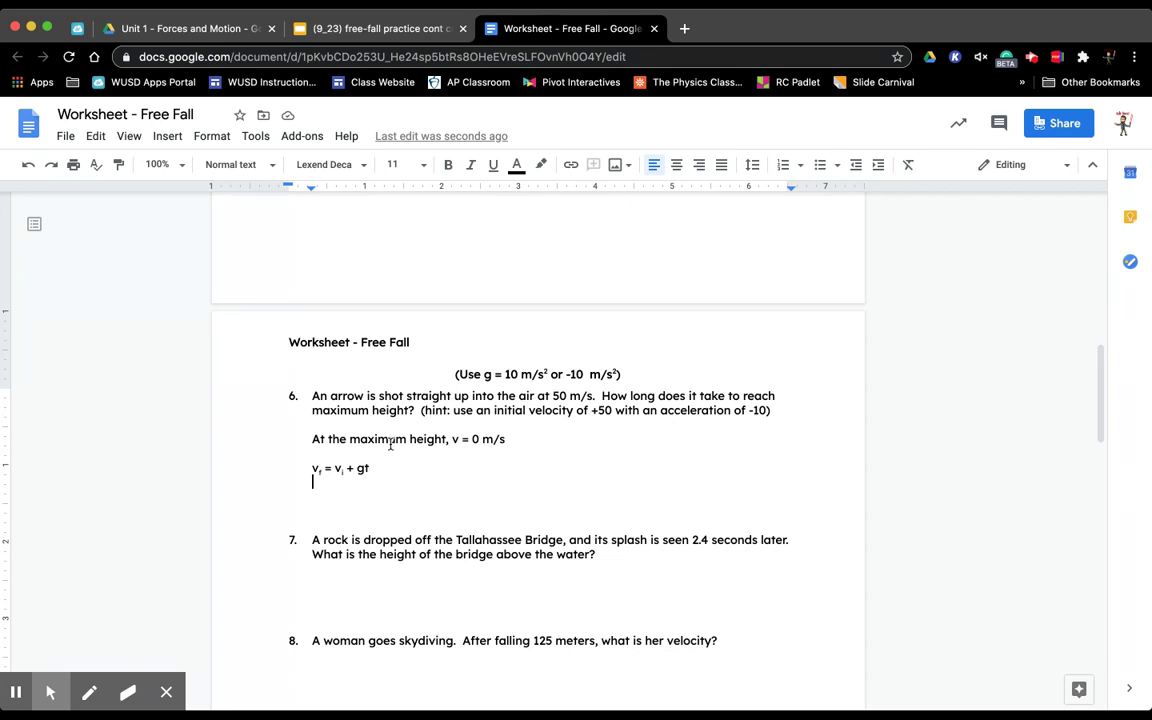
# Step: Write the substitution 0 m/s = (+50 m/s) + (-10 m/s²) t
pyautogui.press('Return')
pyautogui.write('0 m/s')
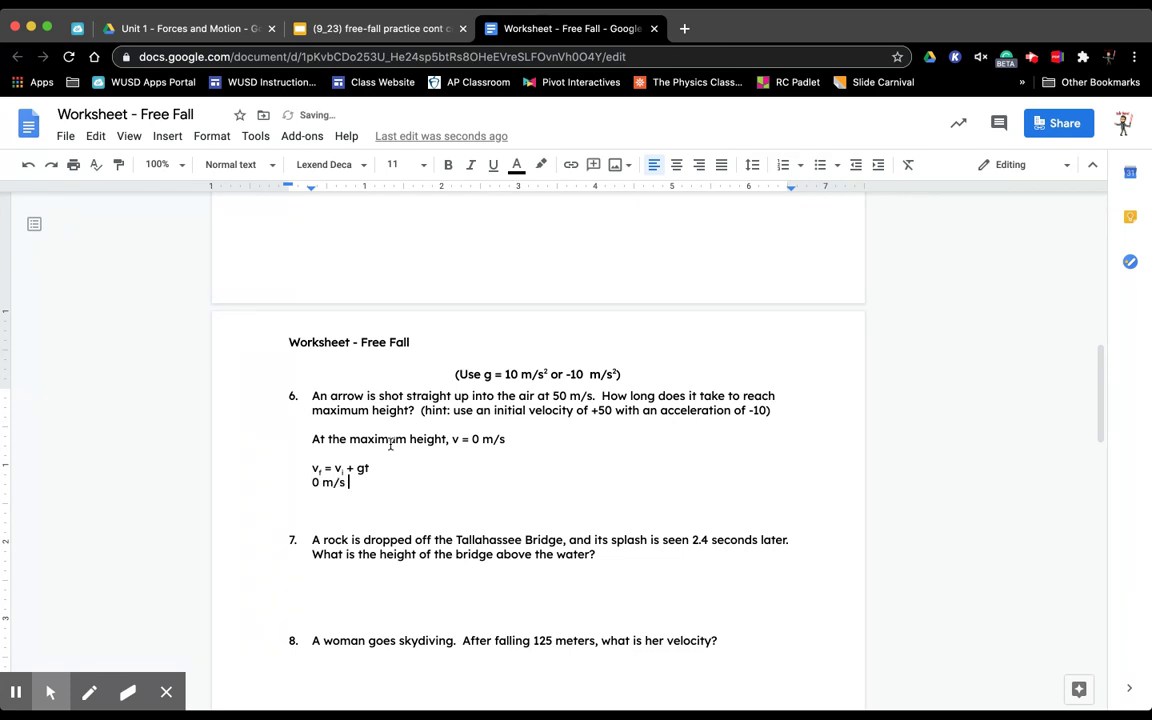
pyautogui.write(' =')
pyautogui.write('(+50 m/s) + (-10 m/s')
pyautogui.hotkey('ctrl', '.')
pyautogui.write('2')
pyautogui.hotkey('ctrl', '.')
pyautogui.write(') t')
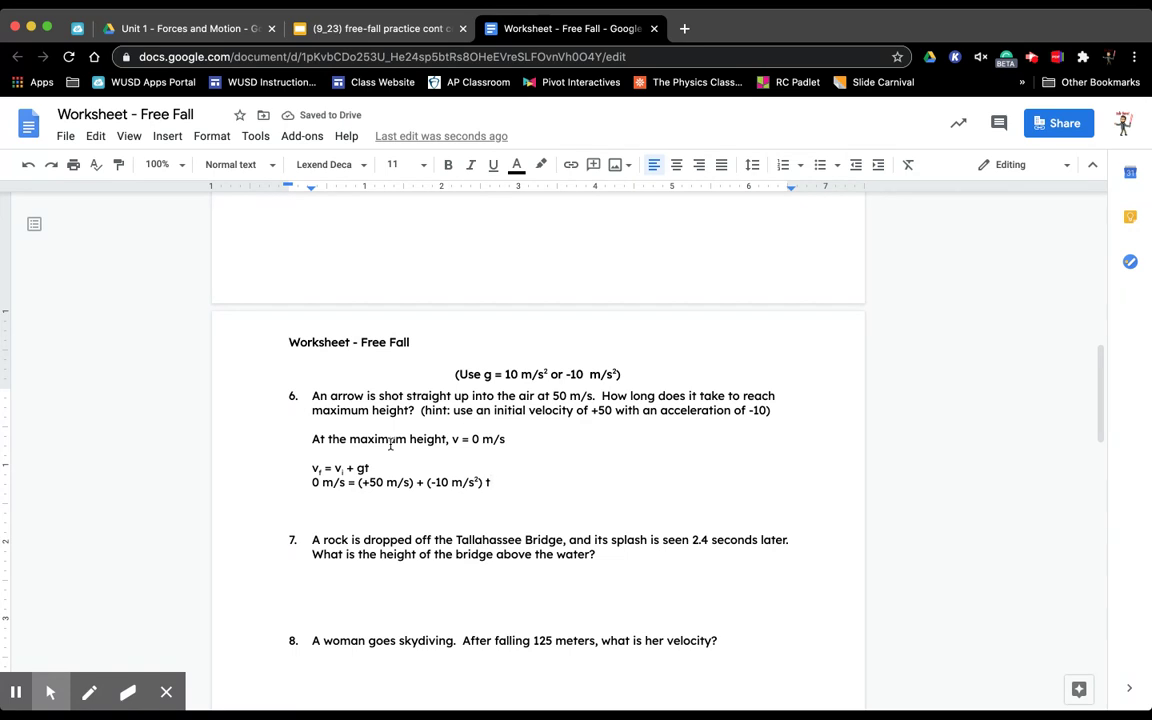
# Step: Rearrange to -50 m/s = (-10 m/s²) t and conclude 5 seconds = t
pyautogui.press('Return')
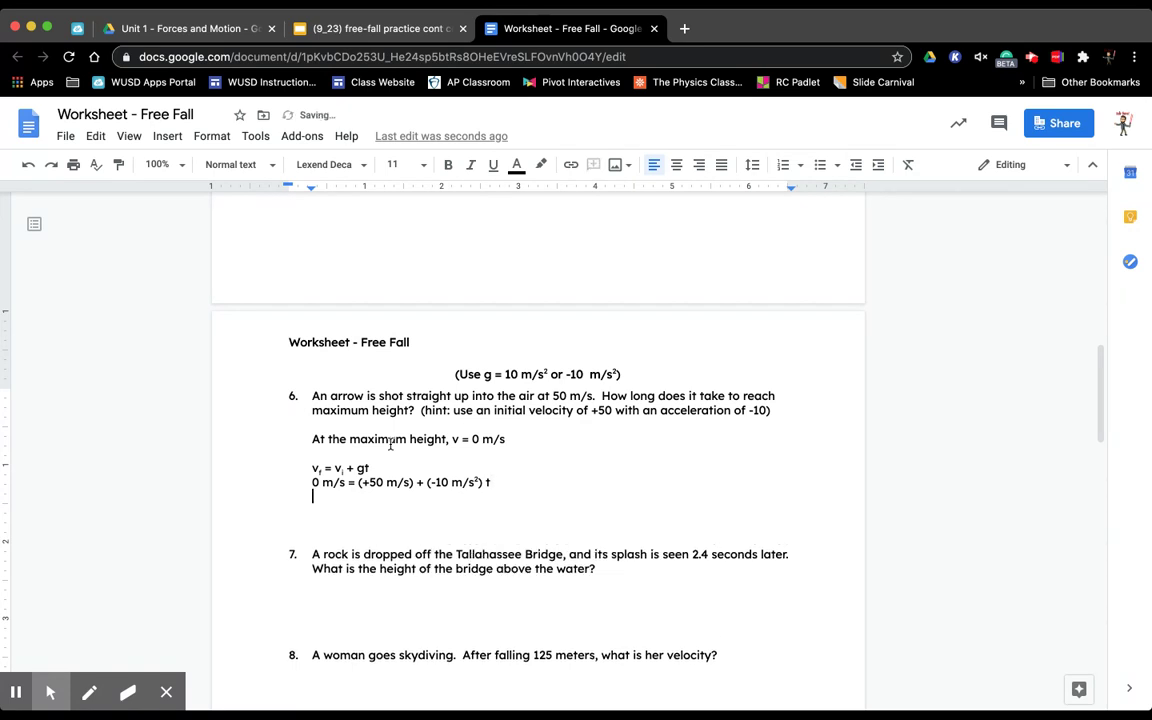
pyautogui.write('-50 m/s = (-10 m/s')
pyautogui.press('super+period')
pyautogui.write('2')
pyautogui.press('super+period')
pyautogui.write(') t')
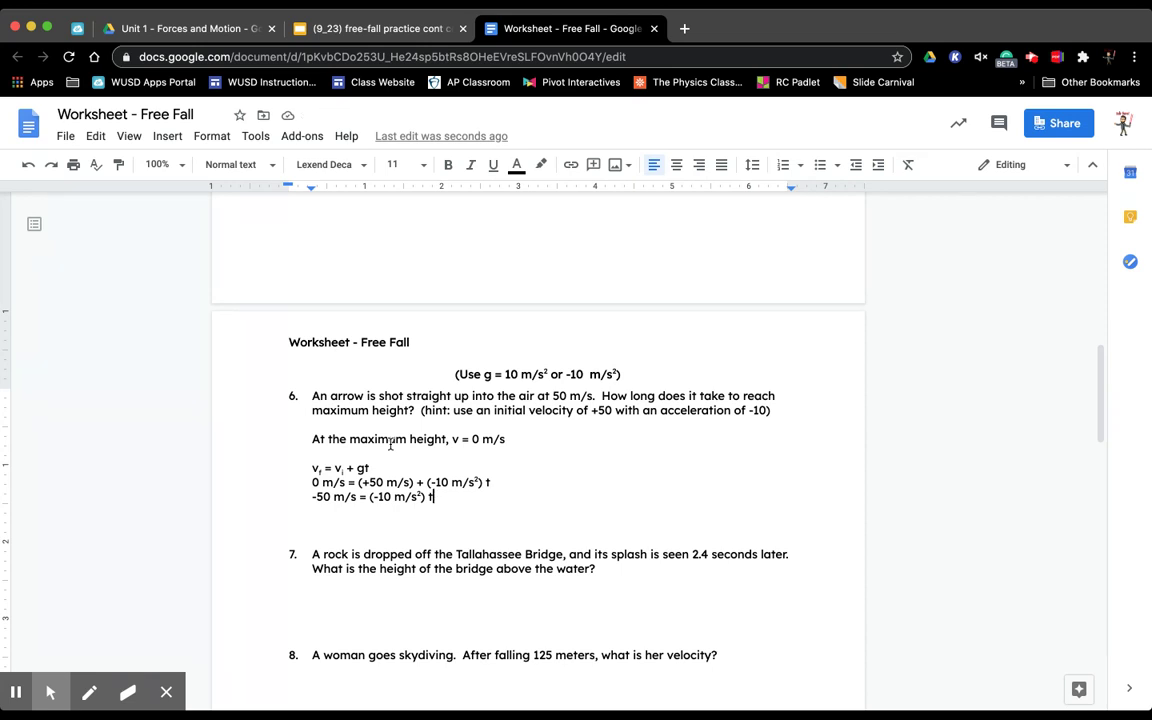
pyautogui.press('Return')
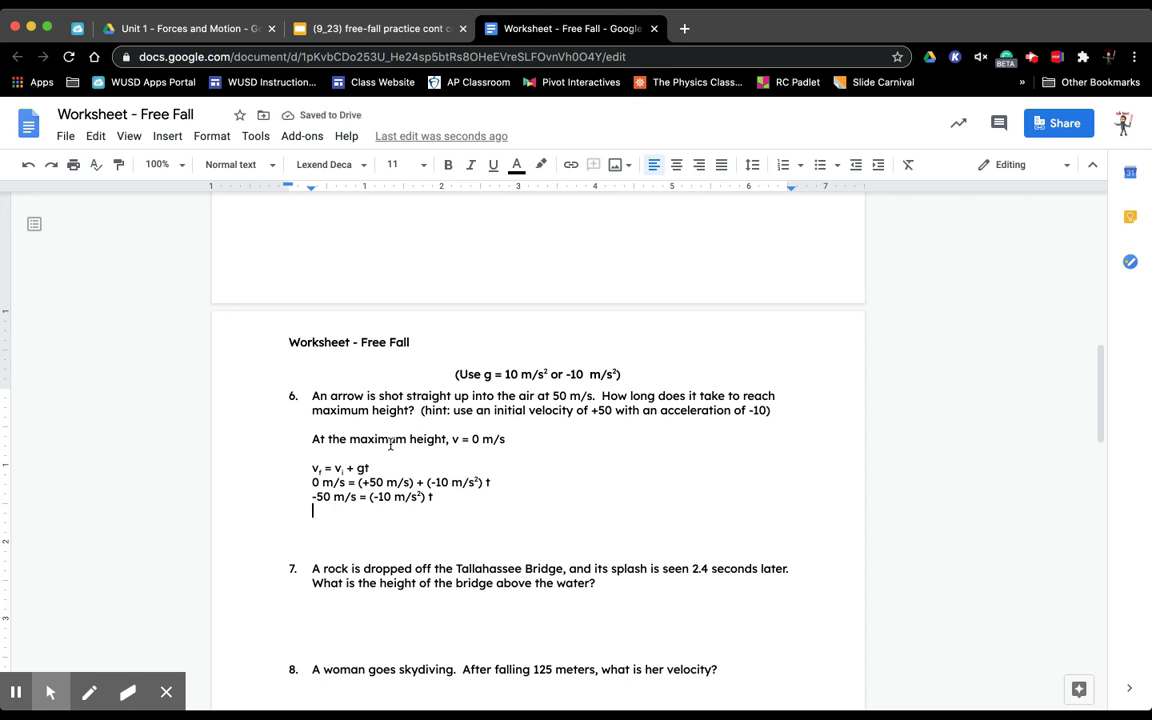
pyautogui.write('5 seconds = ')
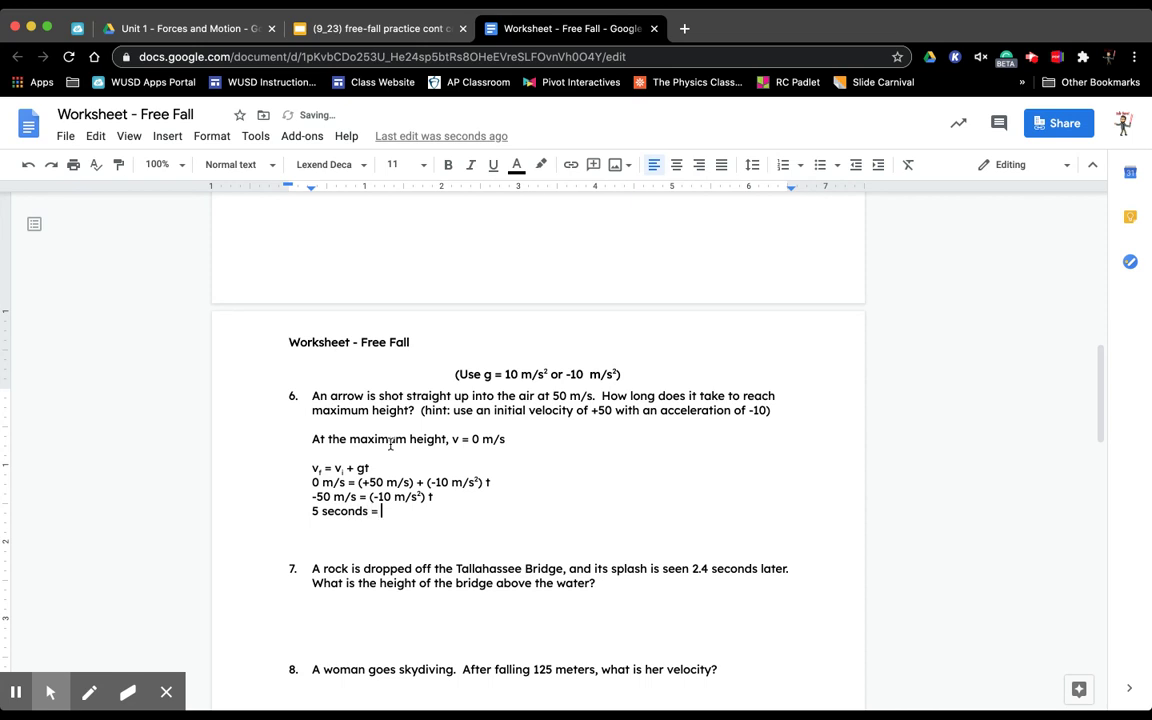
pyautogui.write('t')
# Step: Highlight the answer '5 seconds = t' in light yellow and delete the empty line below it
pyautogui.moveTo(388, 510); pyautogui.dragTo(313, 511)
pyautogui.click(540, 164)
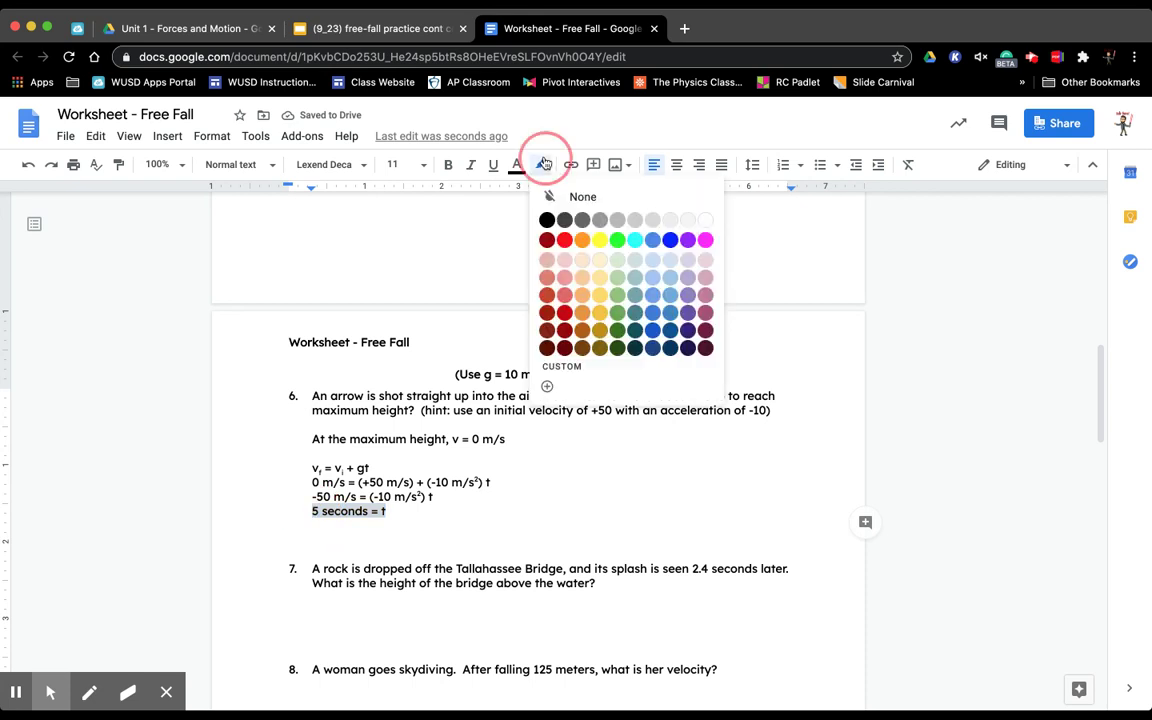
pyautogui.click(600, 260)
pyautogui.click(397, 554)
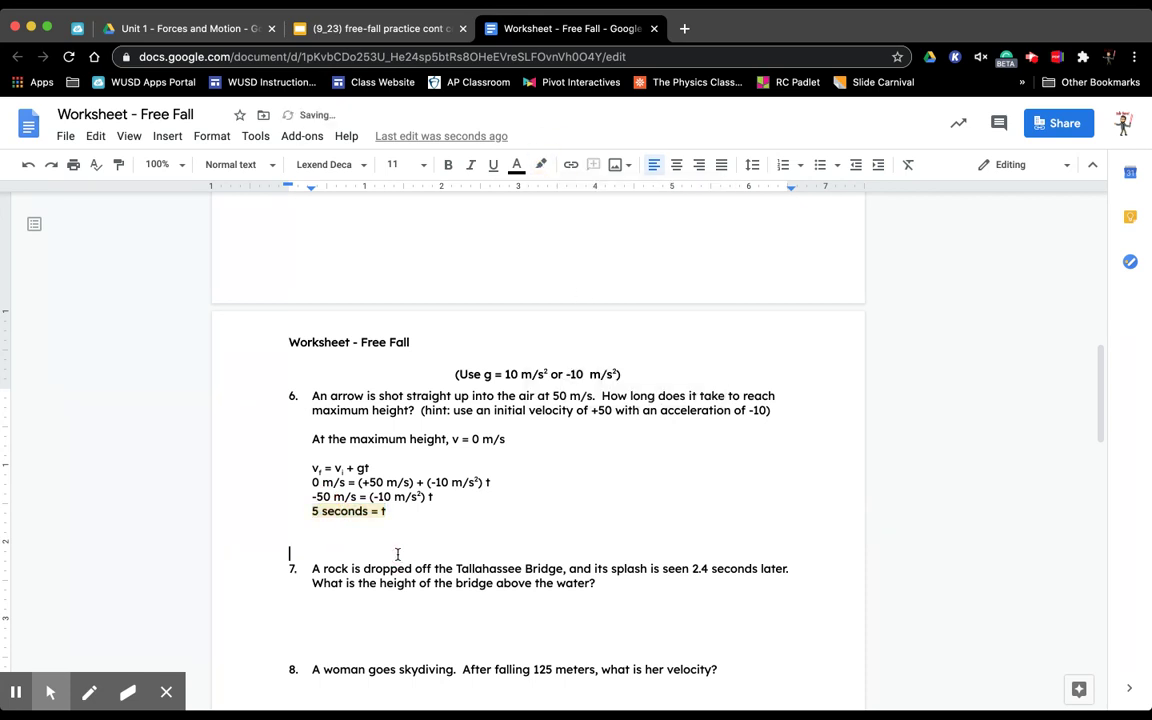
pyautogui.press('BackSpace')
pyautogui.press('BackSpace')
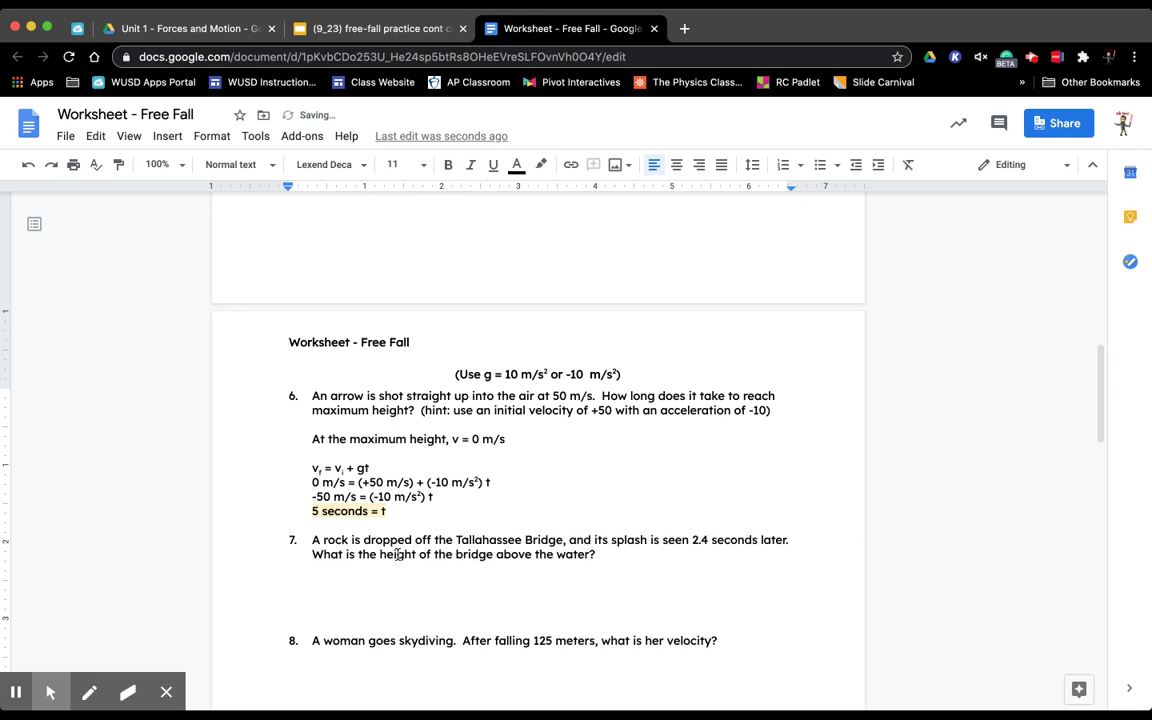